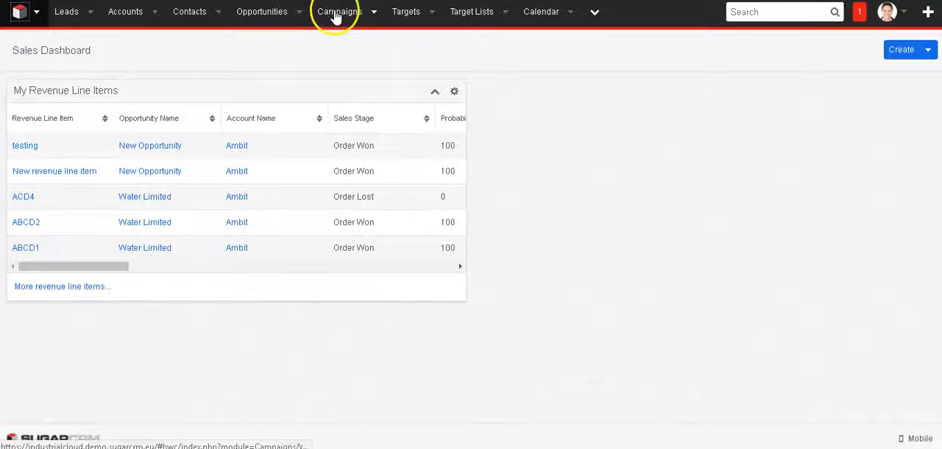
Start a new campaign with the campaign wizard, choosing the non-email based campaign type.
click(334, 13)
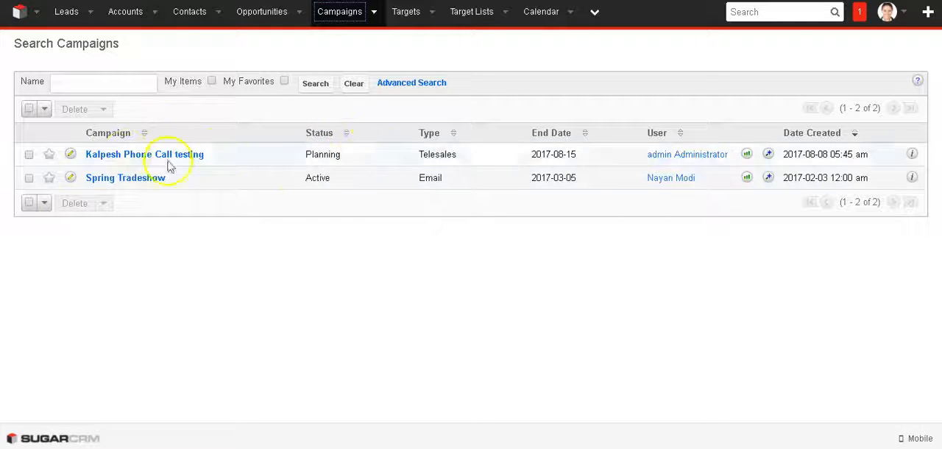
click(374, 13)
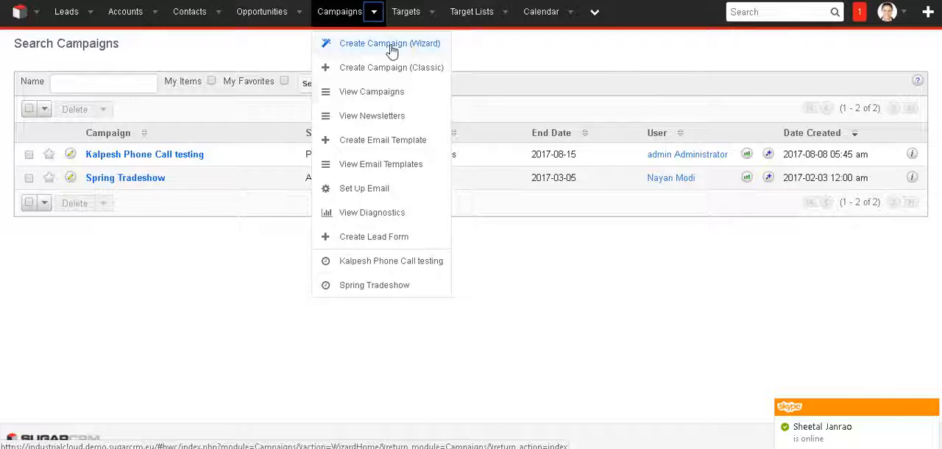
click(390, 46)
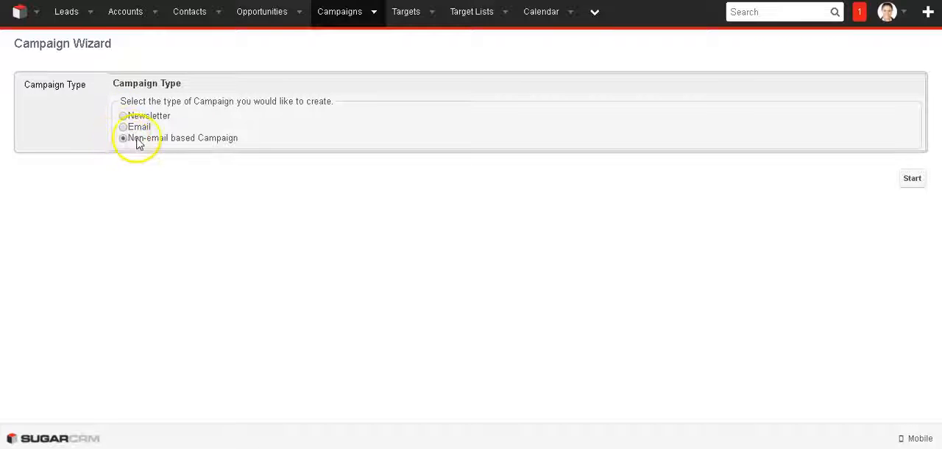
triple_click(156, 141)
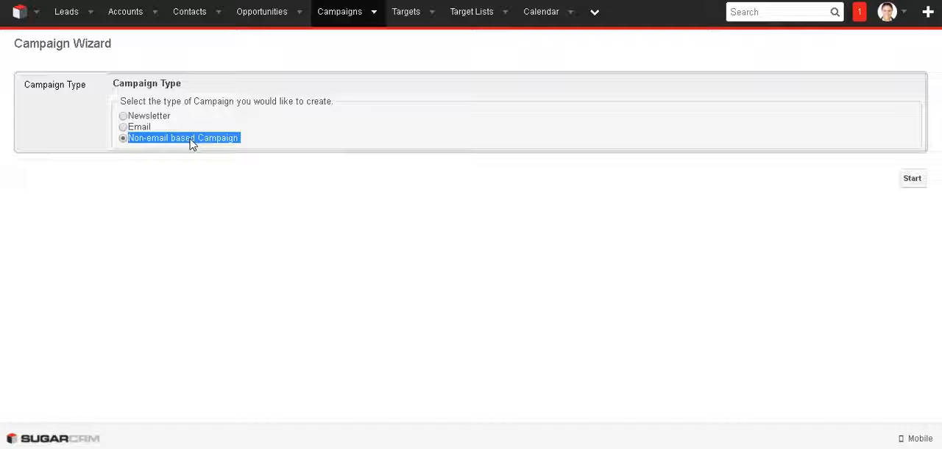
click(191, 143)
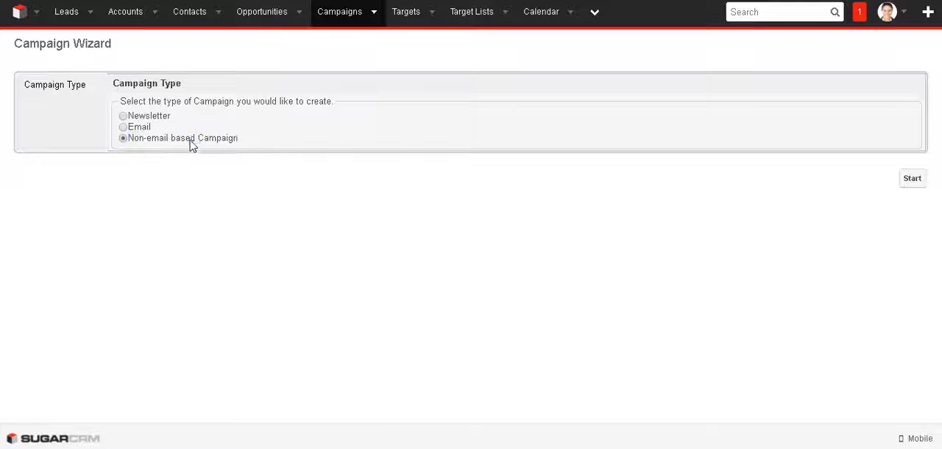
click(911, 178)
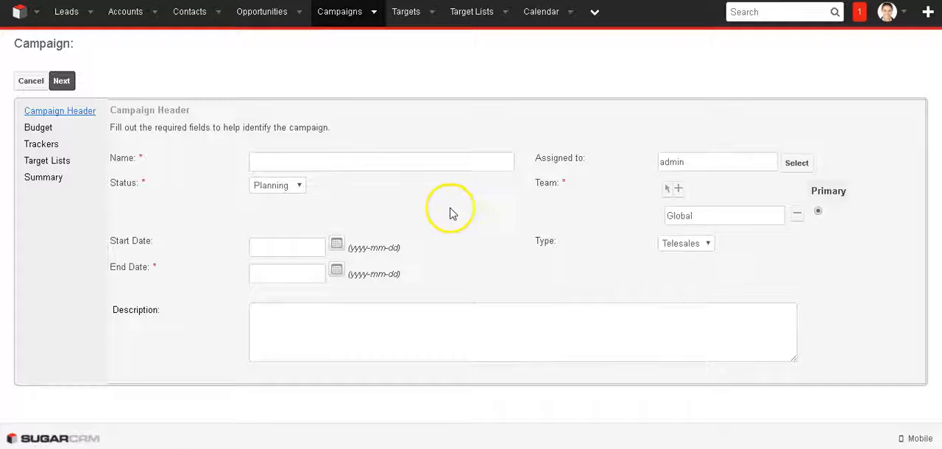
Name the campaign with a first name followed by "Phone2 campaign" and set its status to Planning.
click(320, 162)
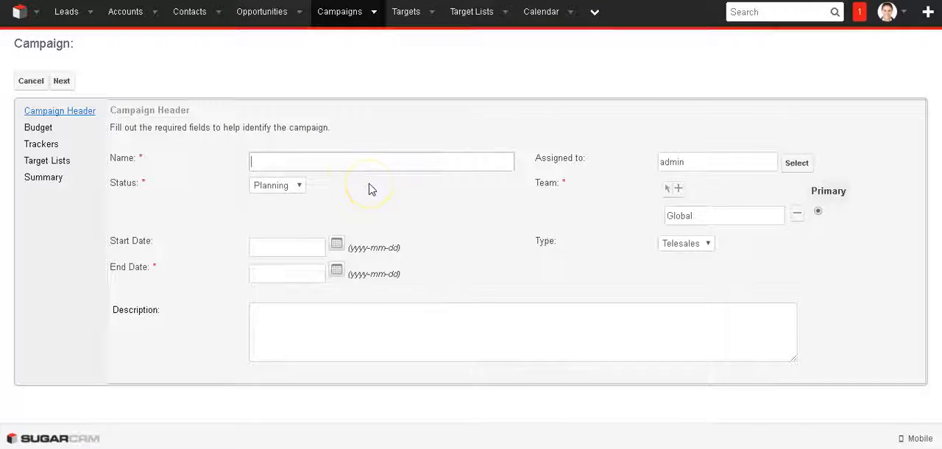
text(Kalpes)
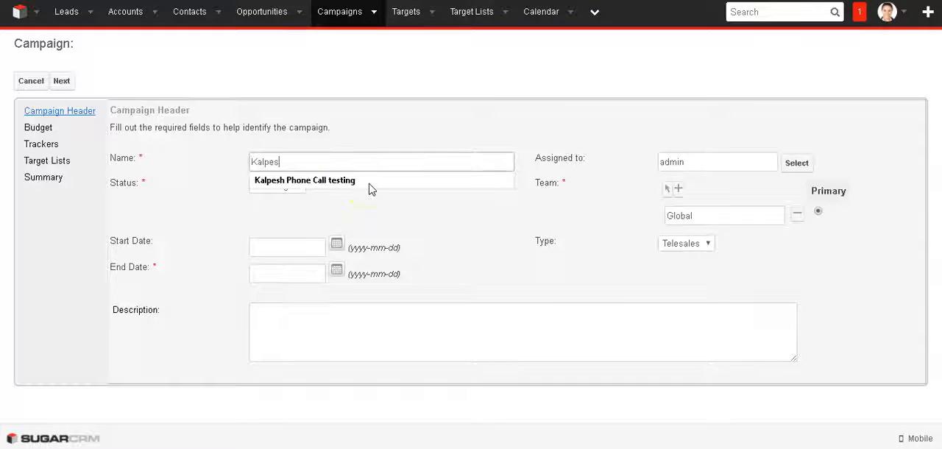
text(h Phone)
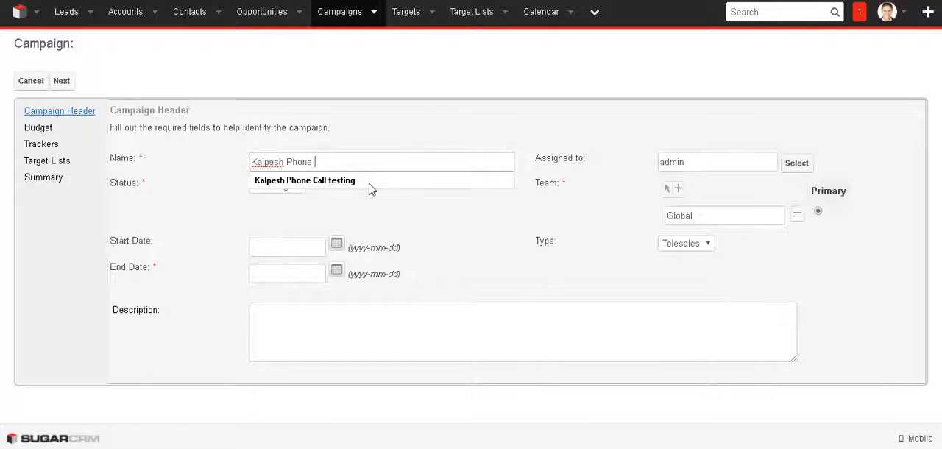
key(BackSpace)
text(2 campa)
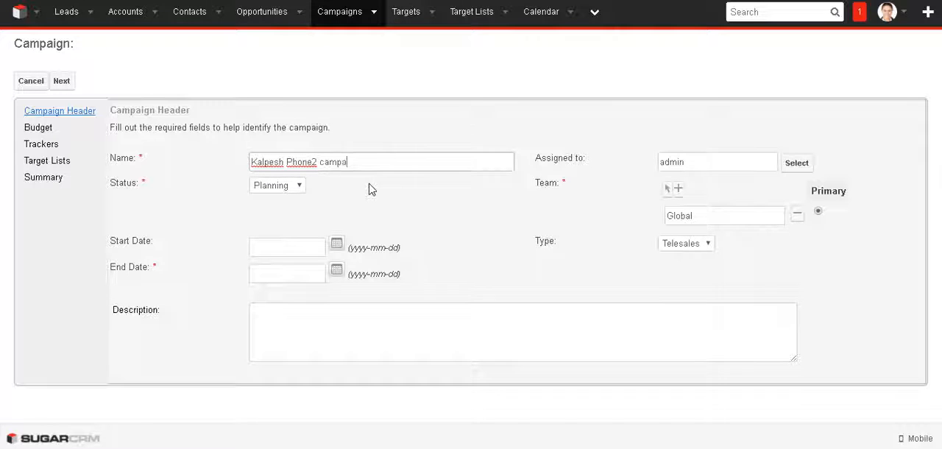
text(ign)
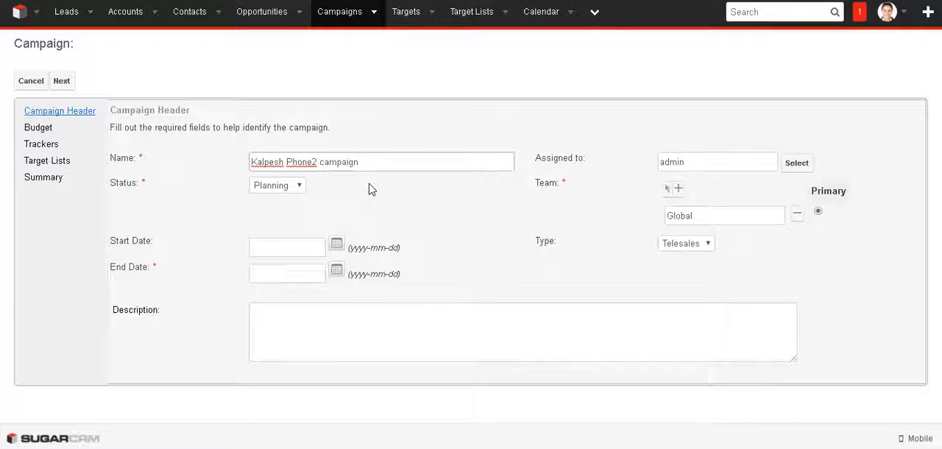
click(290, 188)
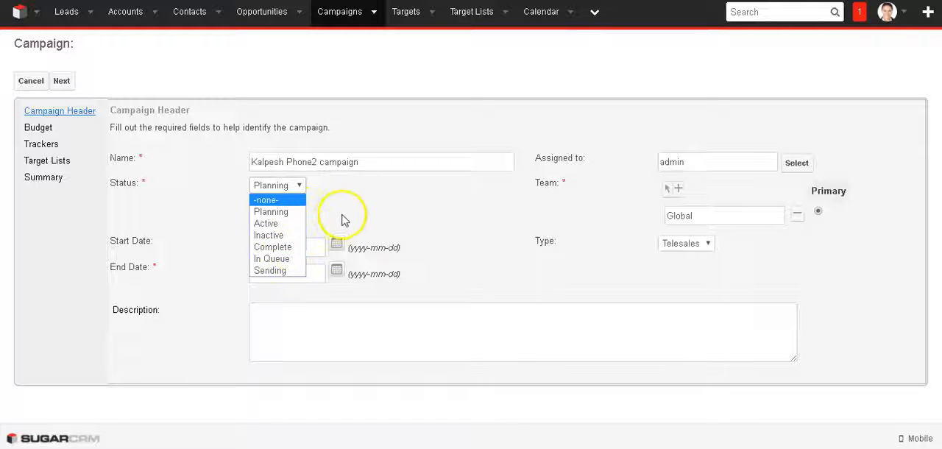
click(298, 213)
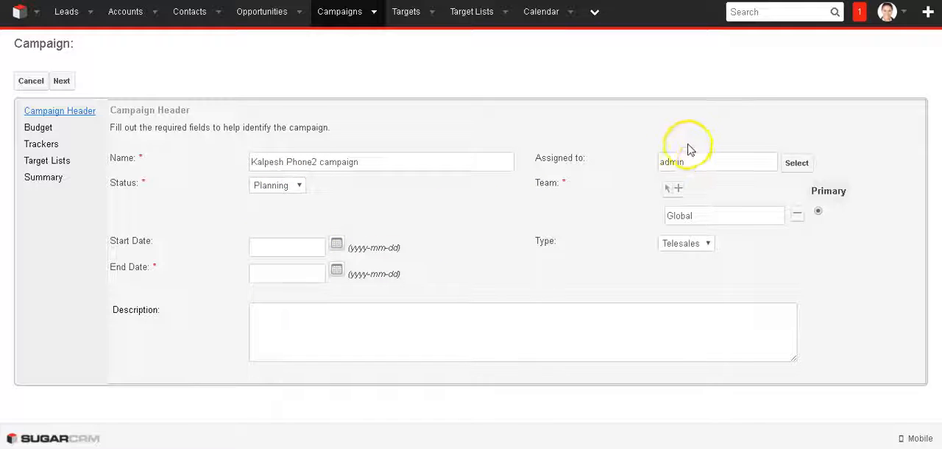
drag(704, 161, 661, 162)
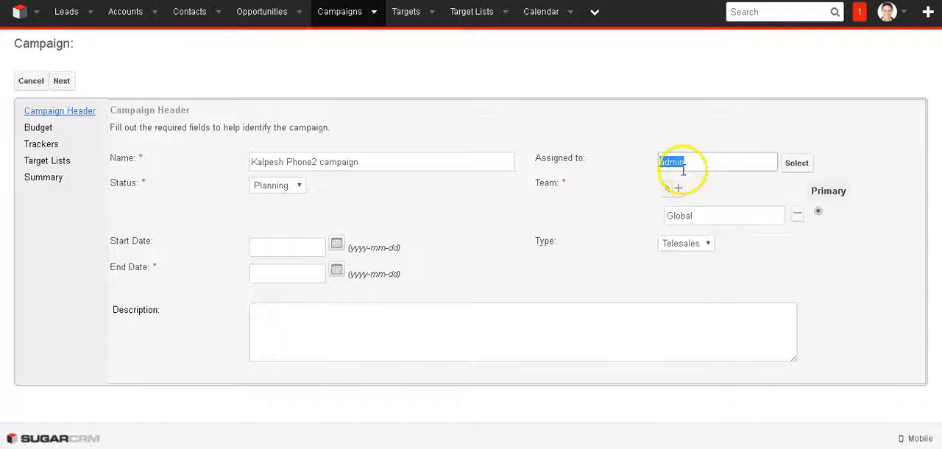
Set the campaign's start date to 2017-08-14 and its end date to 2017-08-15.
click(337, 245)
click(242, 371)
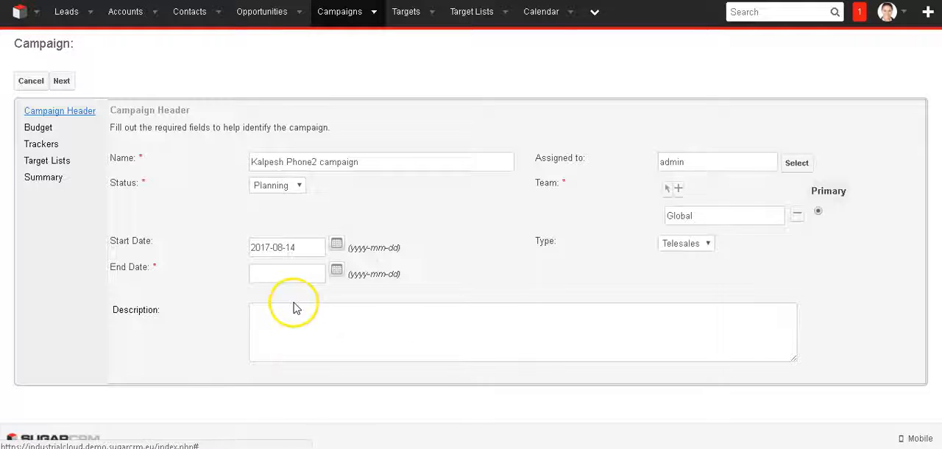
click(336, 270)
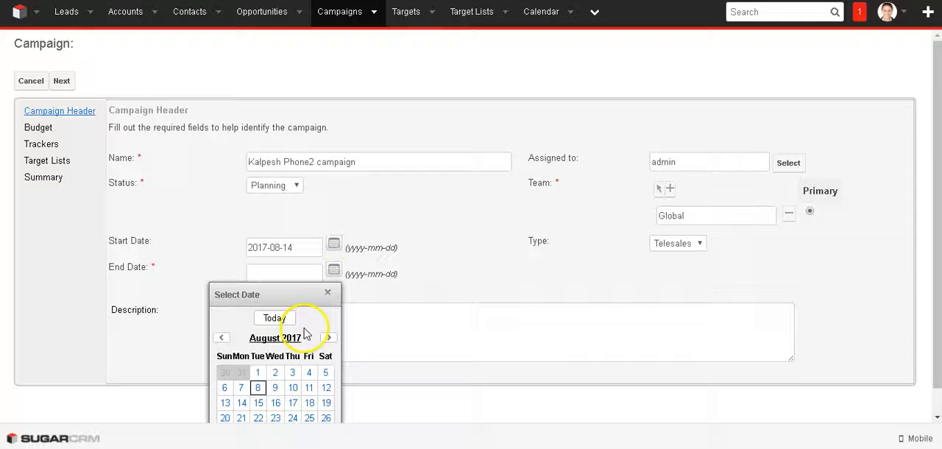
click(257, 402)
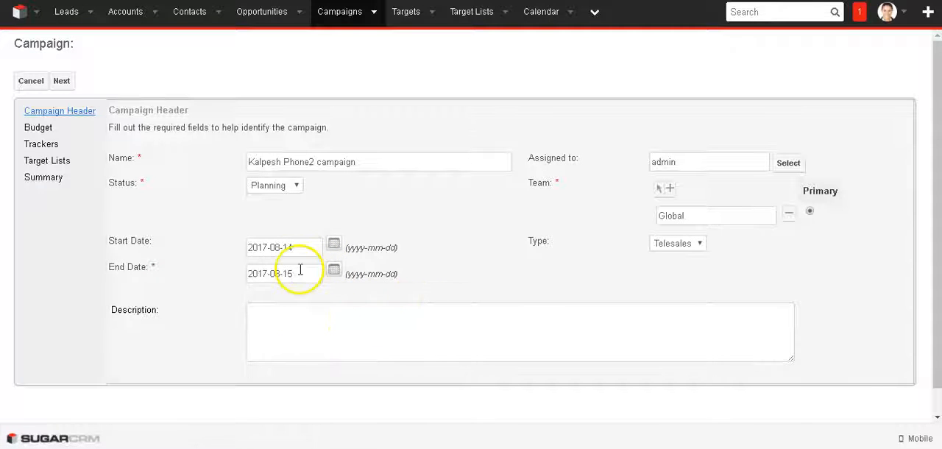
Set the campaign type to Telesales, enter a description beginning "Telesales campaign for", and continue to the budget page.
click(676, 246)
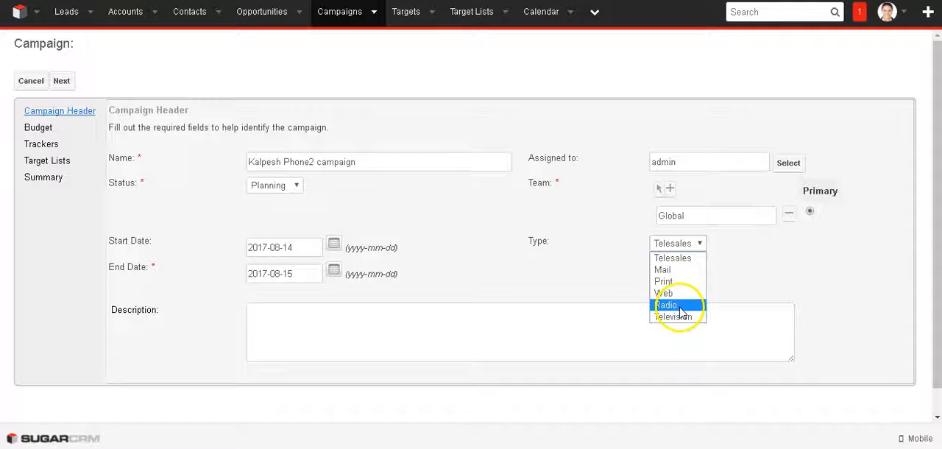
click(690, 260)
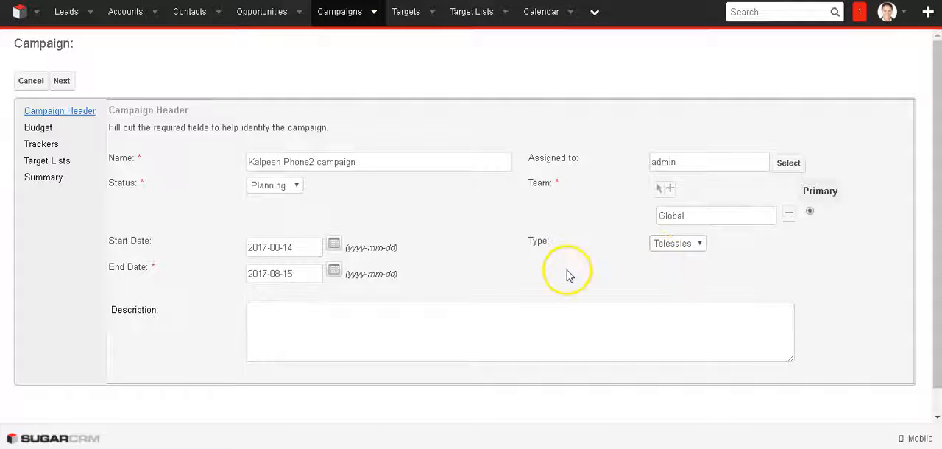
click(374, 326)
text(Telesales campaign for)
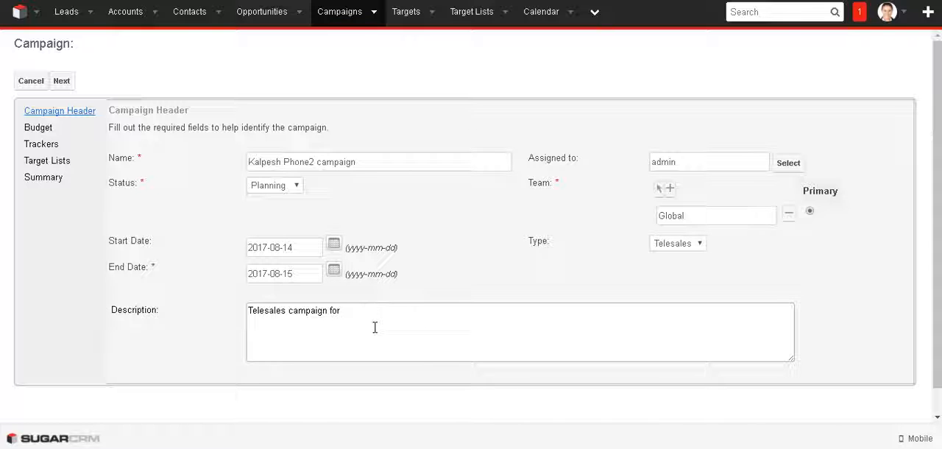
text(only)
click(62, 81)
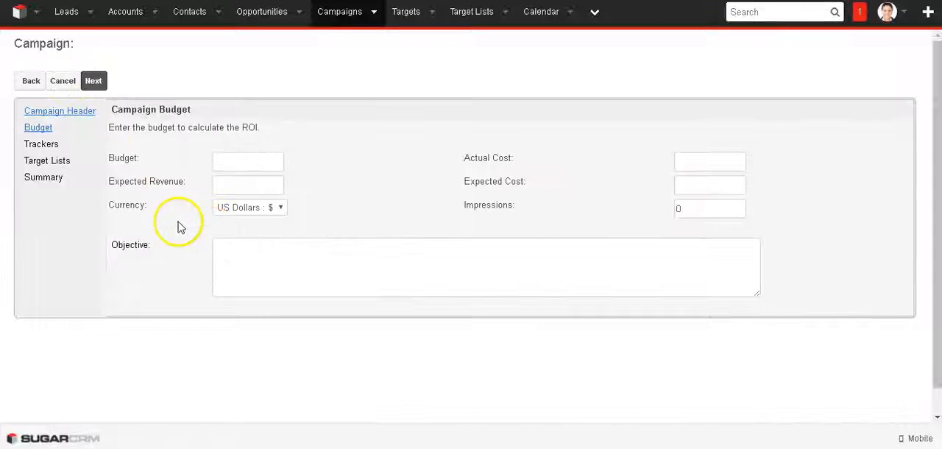
Set the campaign budget to 80000 and the expected revenue to 100000.
click(238, 161)
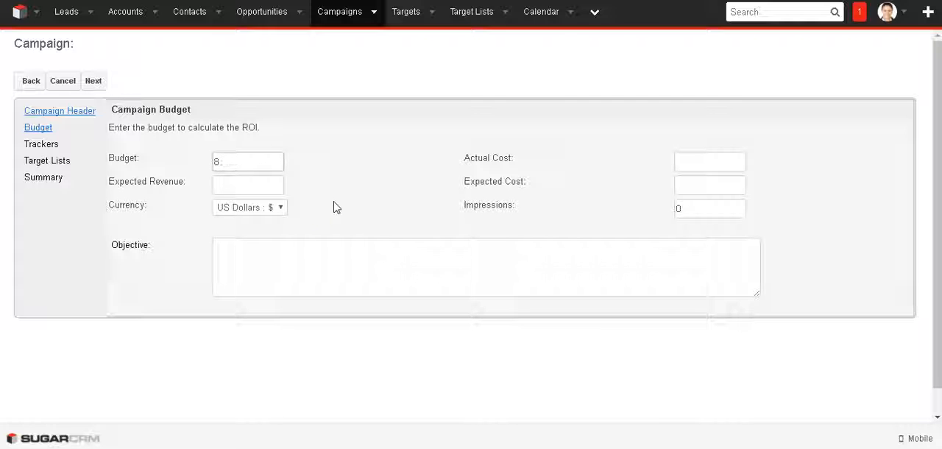
key(Tab)
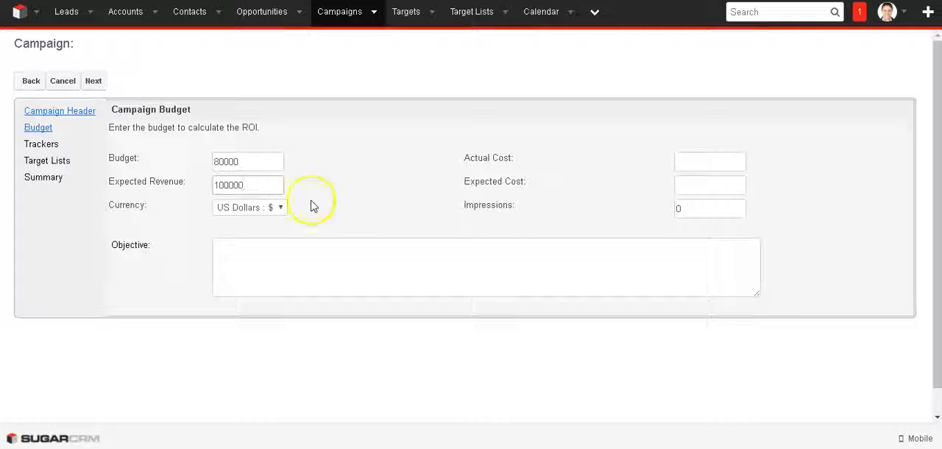
Switch the campaign currency between INR and US Dollars to compare the converted amounts, ending on US Dollars.
click(282, 210)
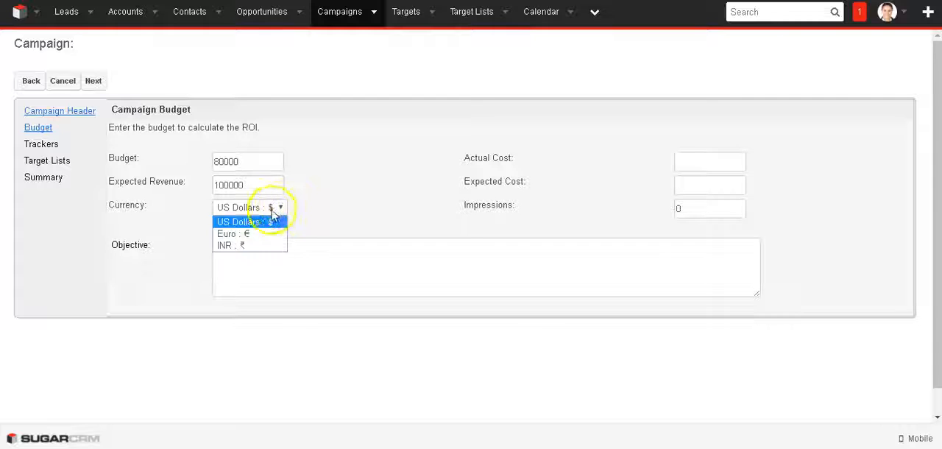
click(254, 246)
click(277, 209)
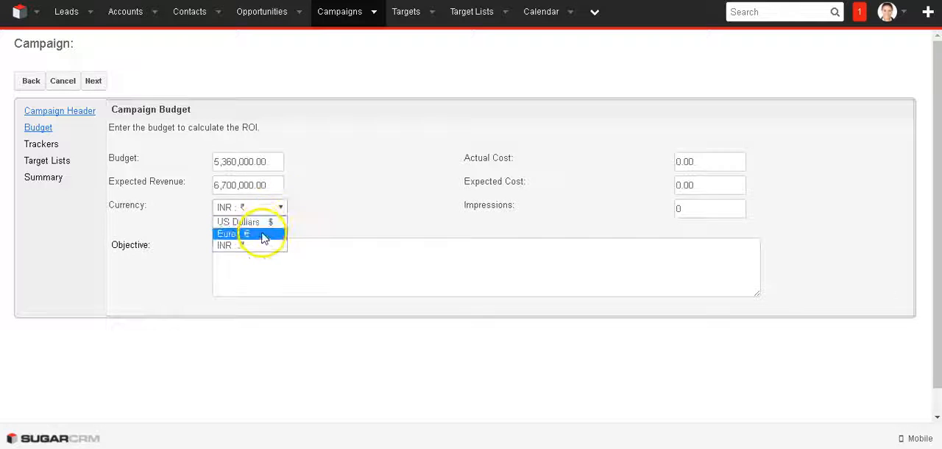
click(262, 222)
click(266, 210)
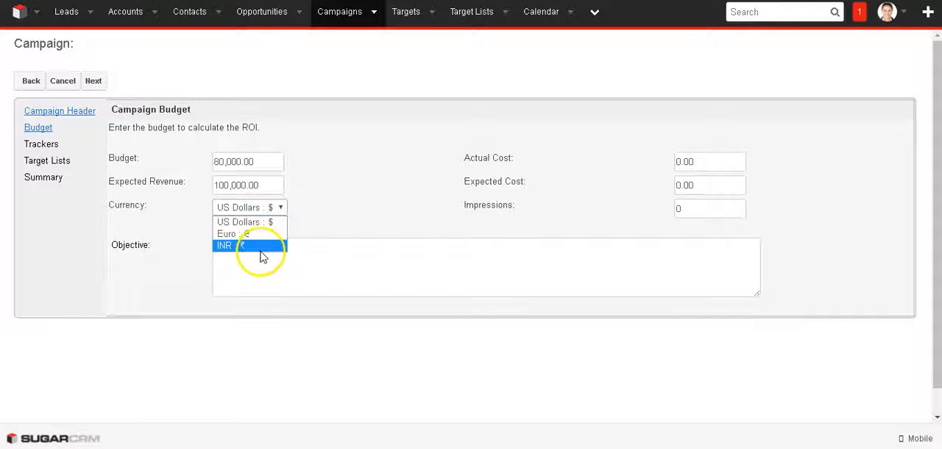
click(261, 247)
click(269, 210)
click(254, 222)
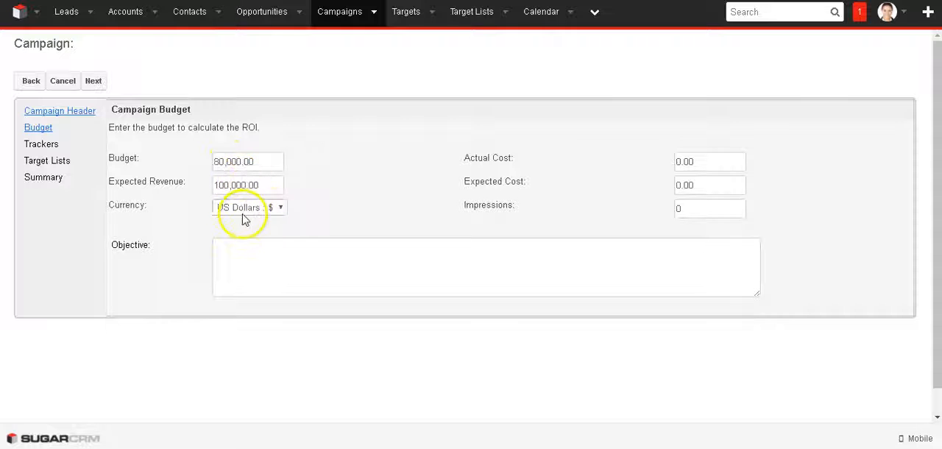
Continue to the trackers page and create a tracker named with the first name plus "phtracker", using a URL on srp.com.
click(92, 81)
click(253, 160)
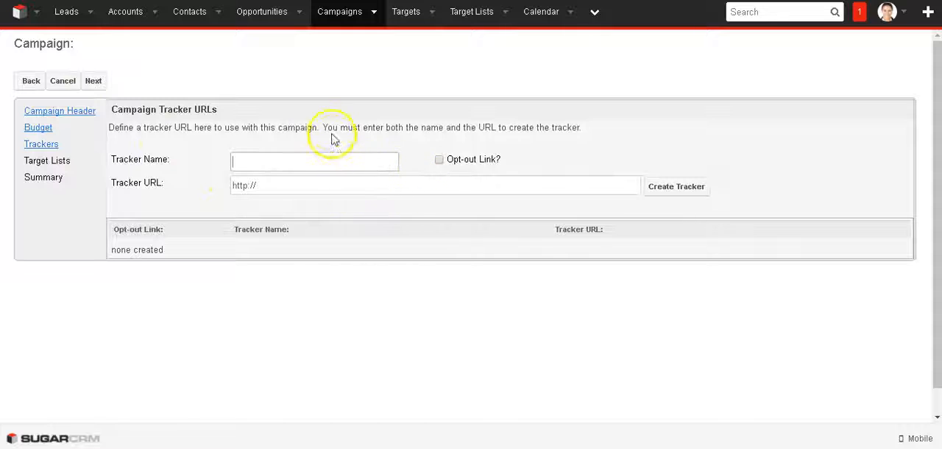
triple_click(330, 126)
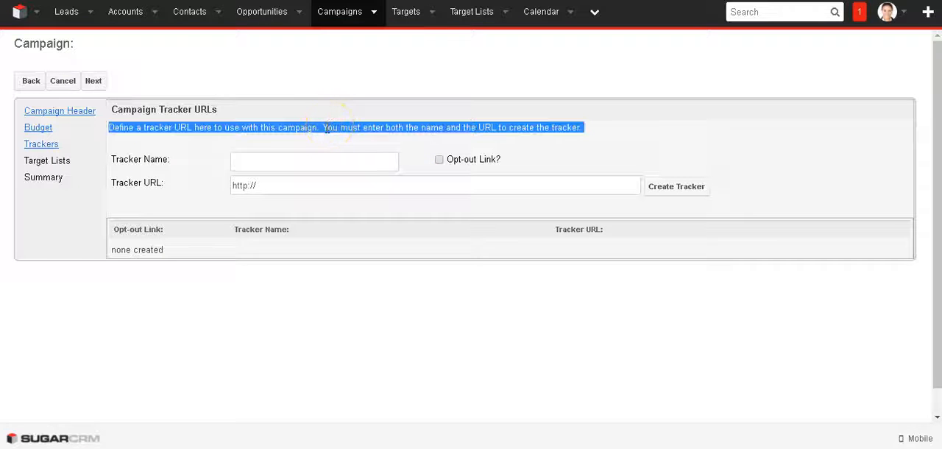
click(326, 127)
click(310, 160)
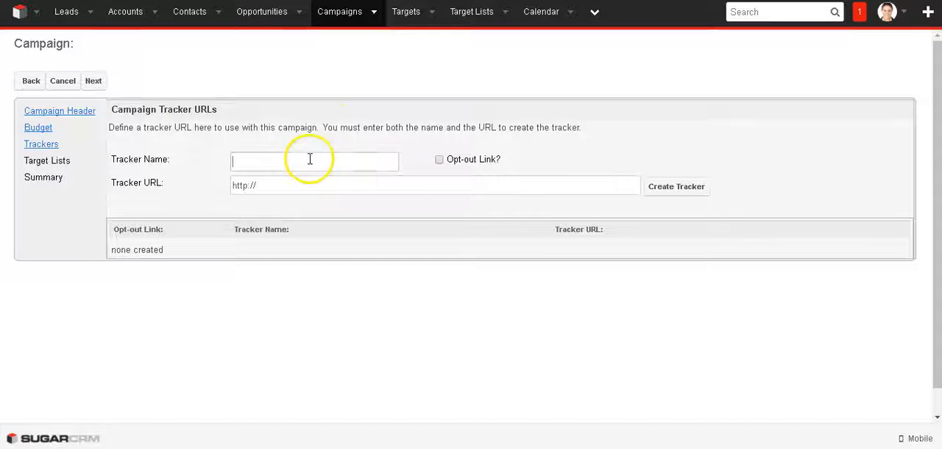
text(Ph)
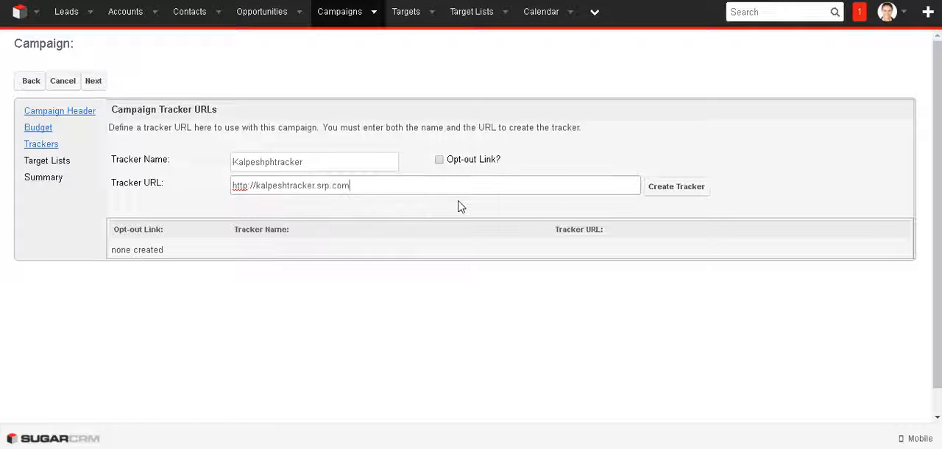
click(682, 187)
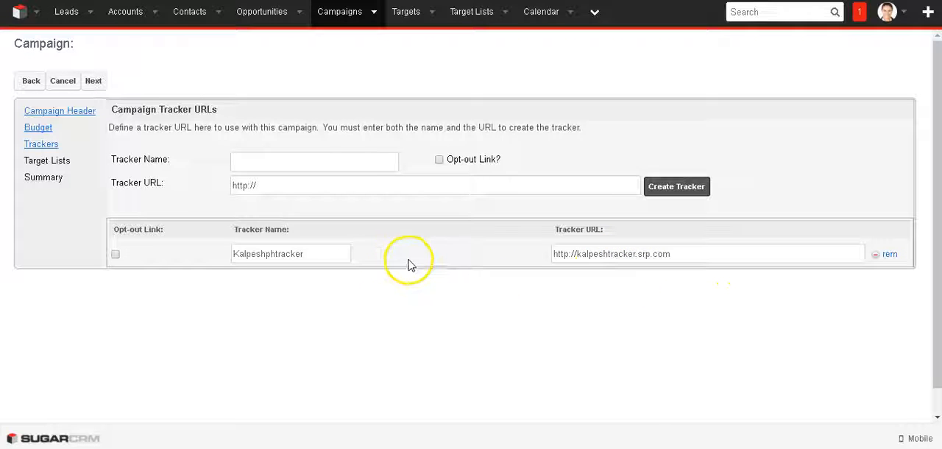
Toggle the new tracker's opt-out link option, leave it off, and continue to the target lists page.
click(115, 255)
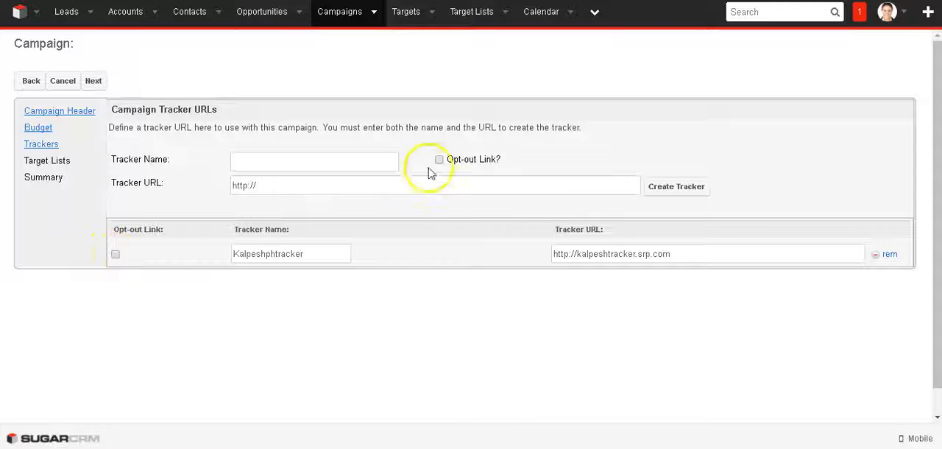
click(115, 256)
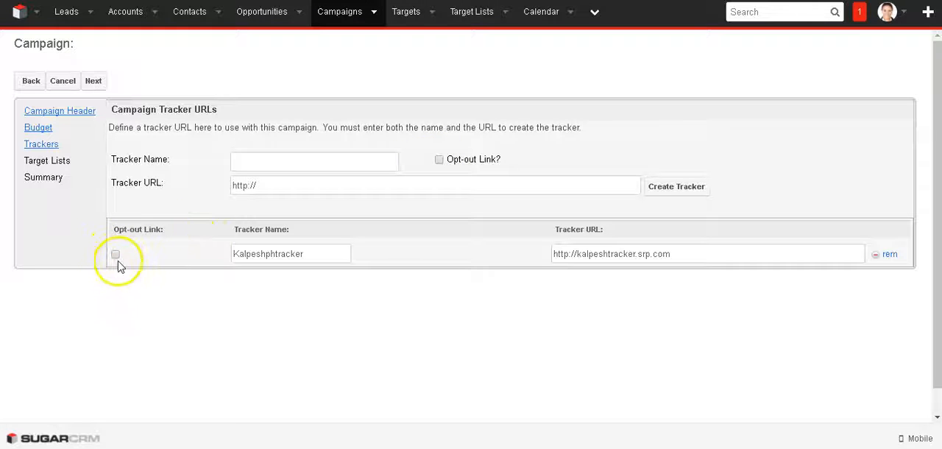
click(94, 81)
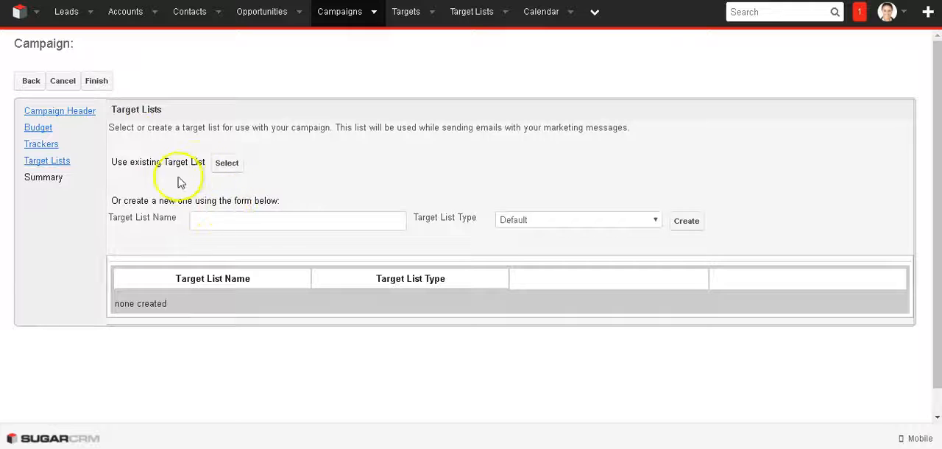
triple_click(168, 161)
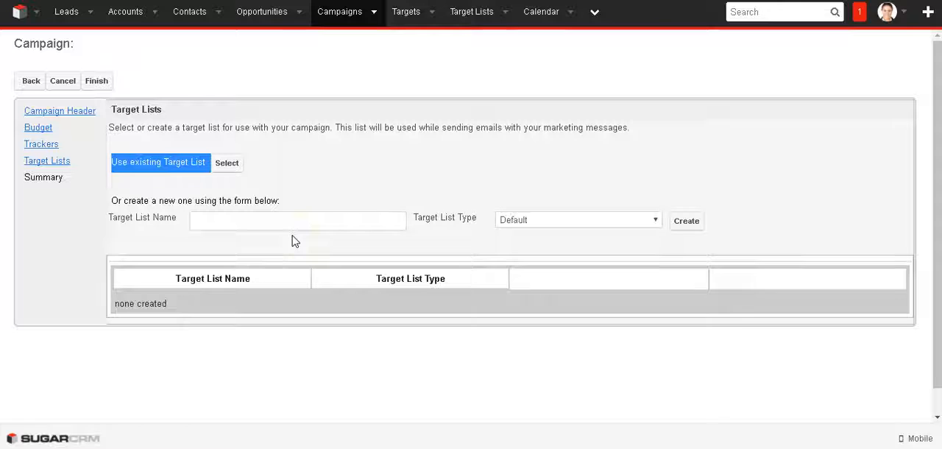
click(149, 197)
triple_click(150, 198)
click(149, 201)
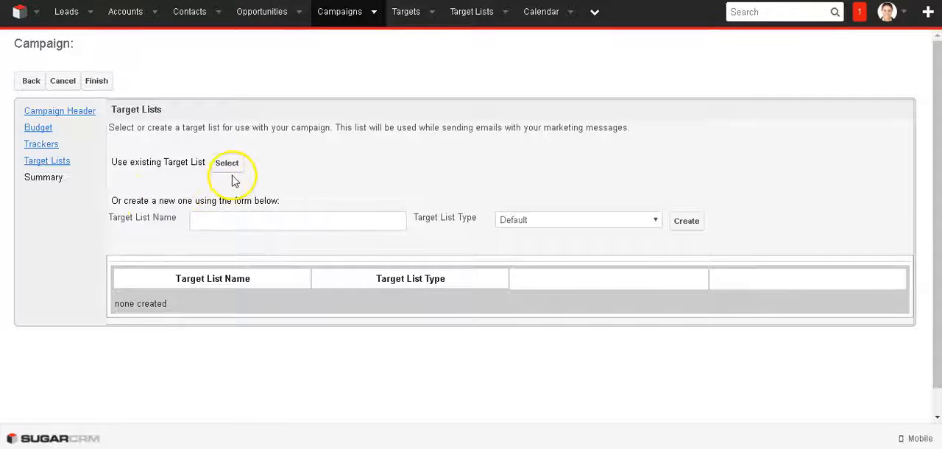
click(250, 218)
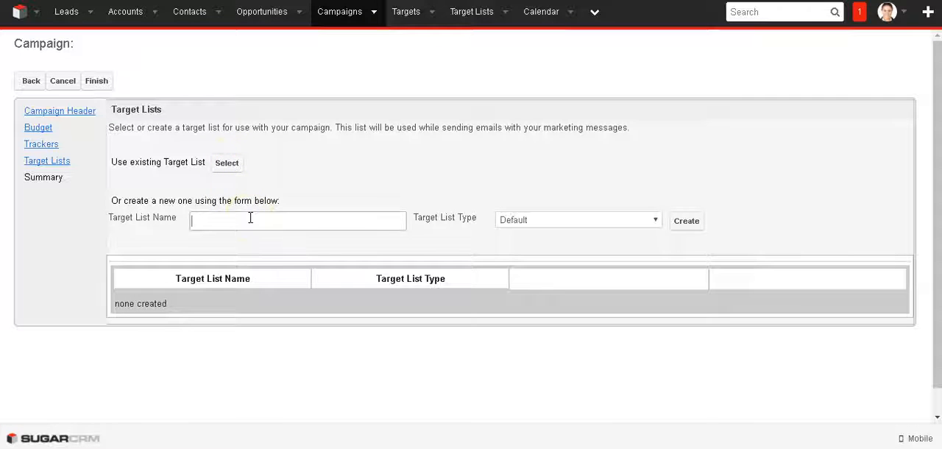
Add the existing Test-type target list assigned to the administrator to the campaign.
click(228, 160)
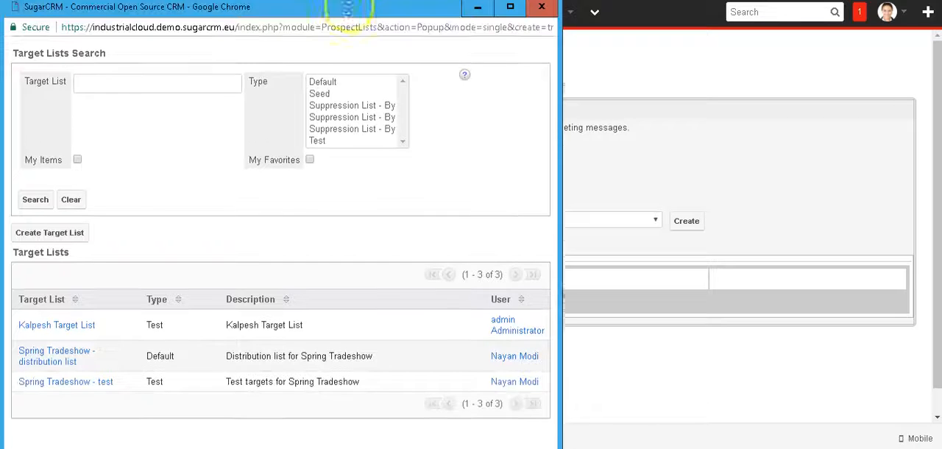
drag(349, 11, 369, 2)
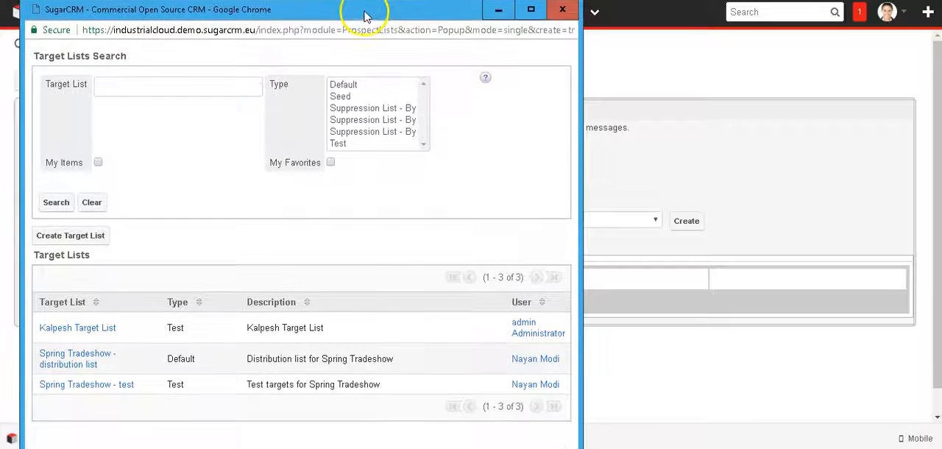
click(78, 328)
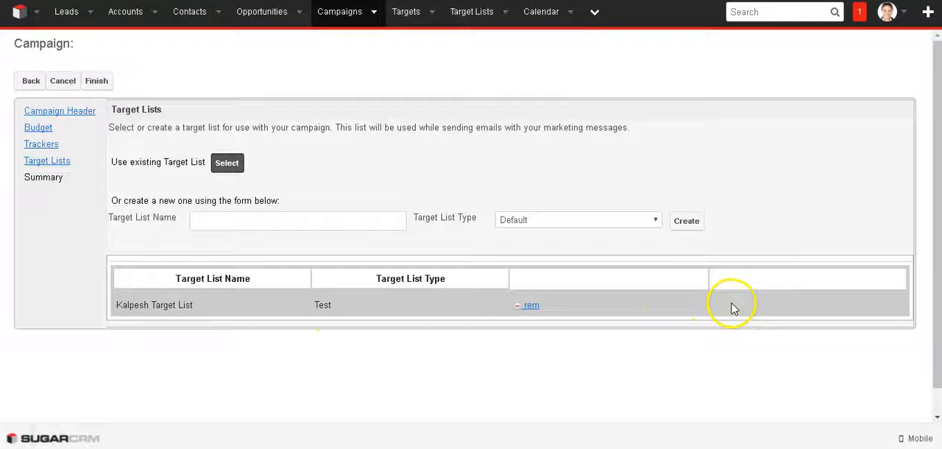
Create a new target list of type Default for the campaign, named with the first name plus "Data 2".
click(298, 218)
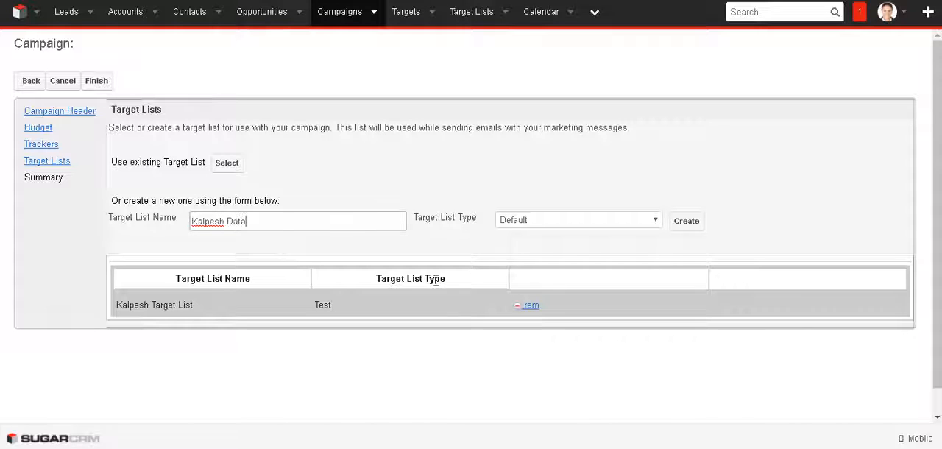
click(591, 218)
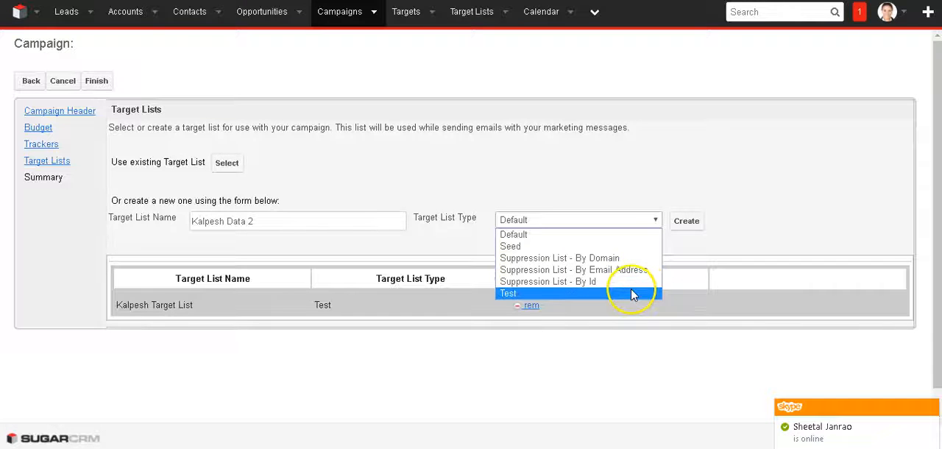
click(609, 234)
click(685, 221)
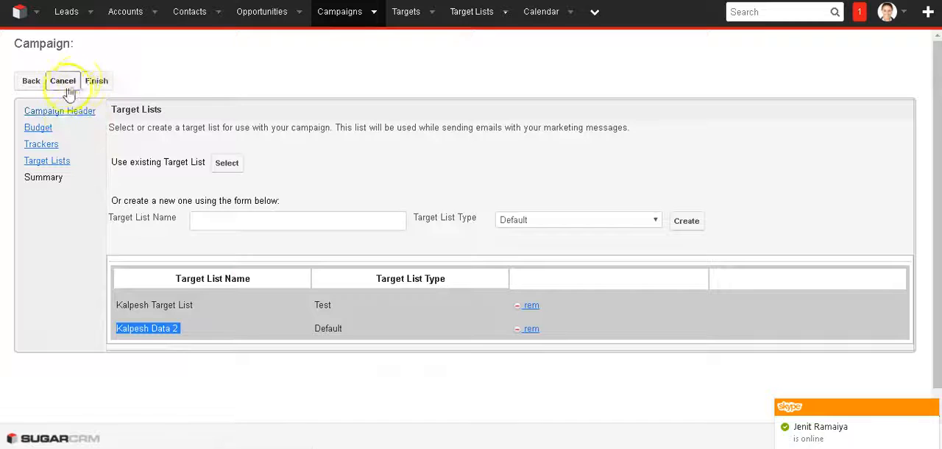
Finish the campaign wizard and open the new Default-type target list from the campaign summary.
click(96, 86)
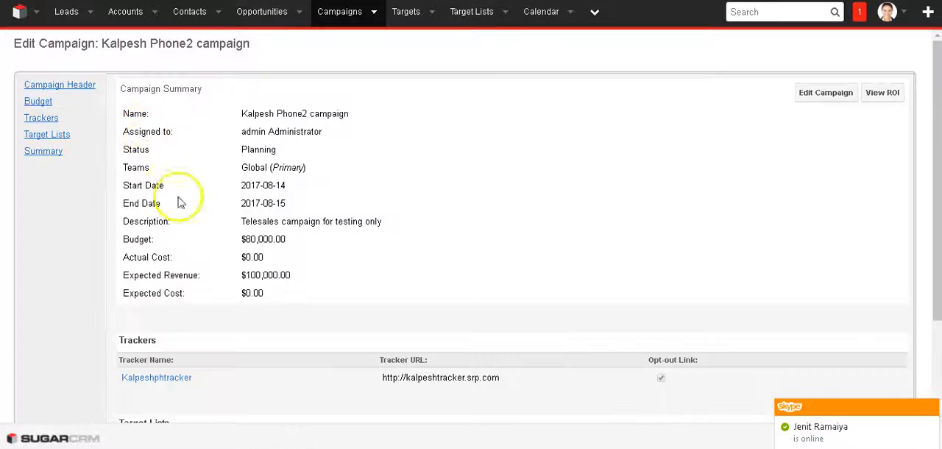
scroll(442, 227, down, 3)
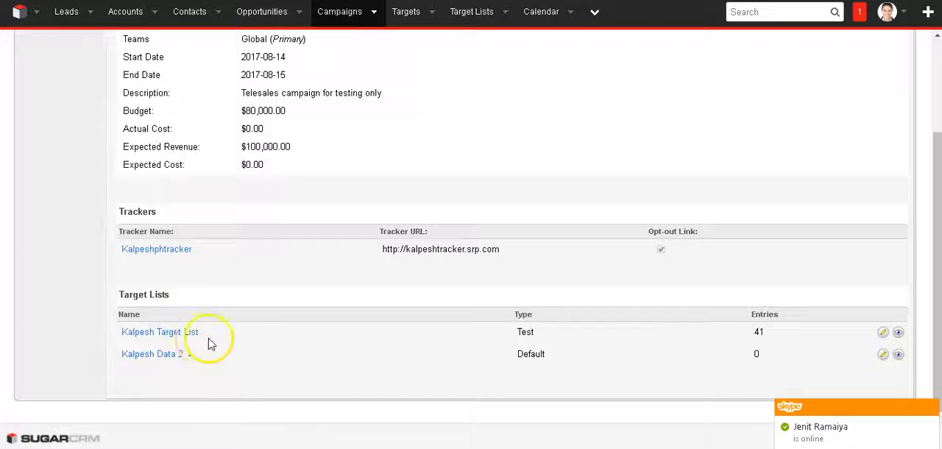
click(166, 359)
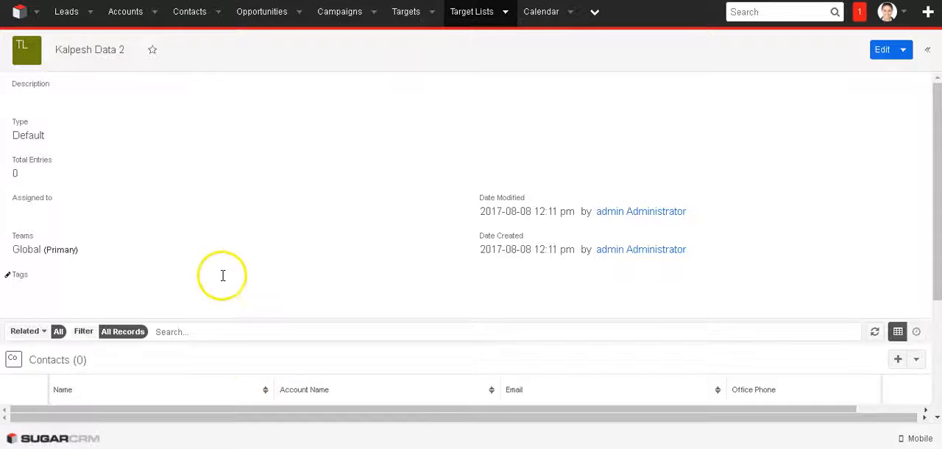
scroll(250, 224, down, 3)
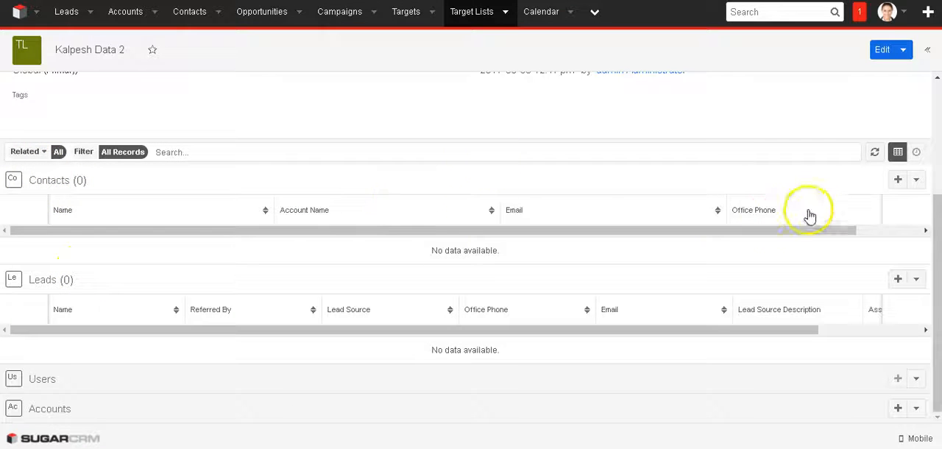
Open the selection of existing contacts to link to the target list and start a new contact filter.
click(917, 181)
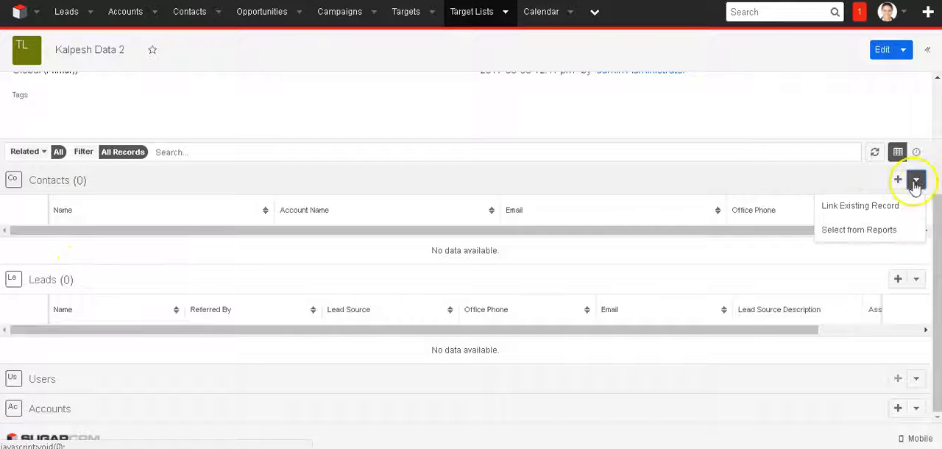
click(854, 211)
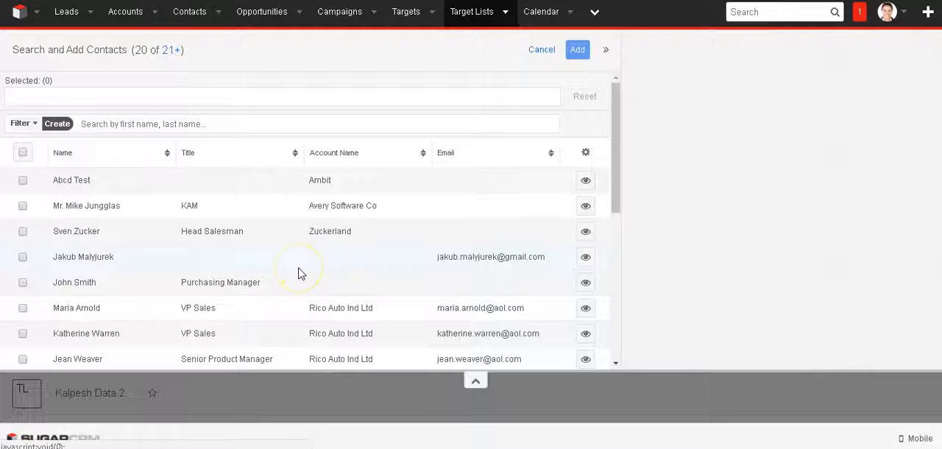
click(22, 124)
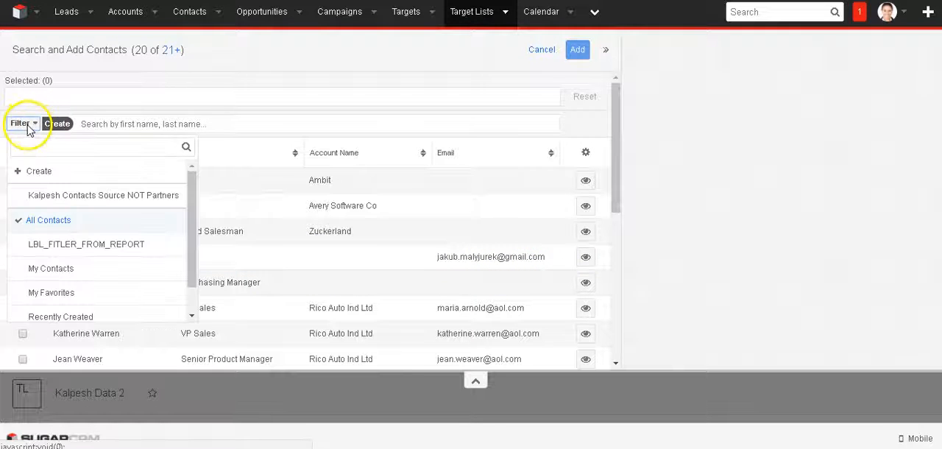
click(44, 171)
Look through the available contact filter fields for an email field.
click(59, 154)
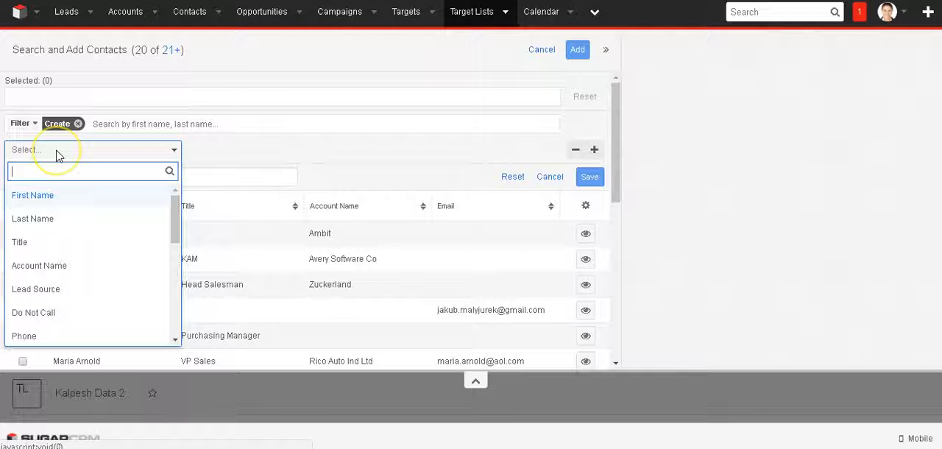
text(email)
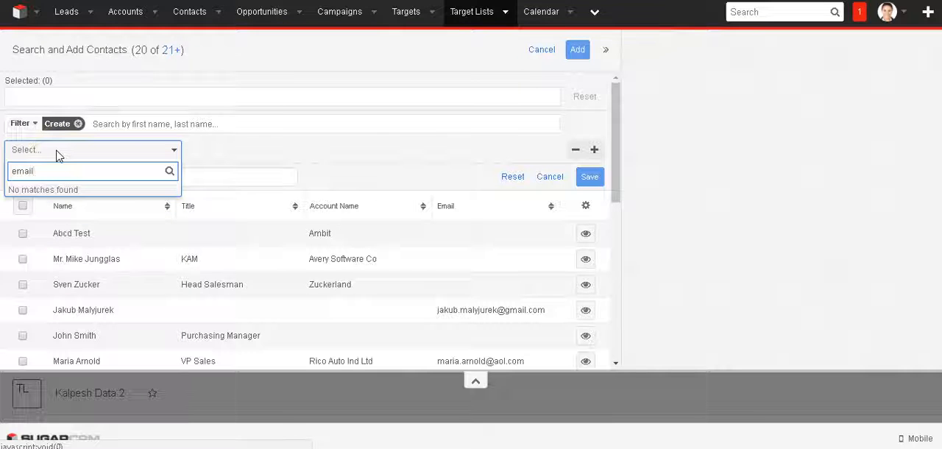
key(BackSpace)
text(mai)
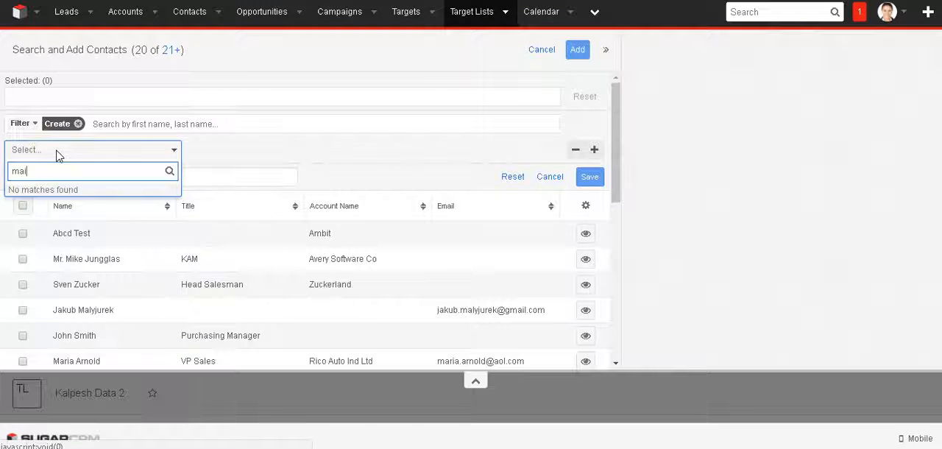
key(BackSpace)
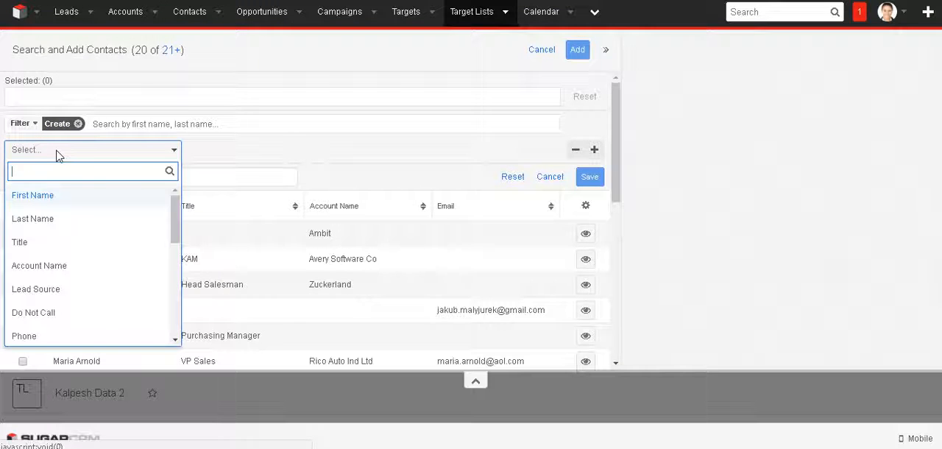
scroll(126, 234, down, 1)
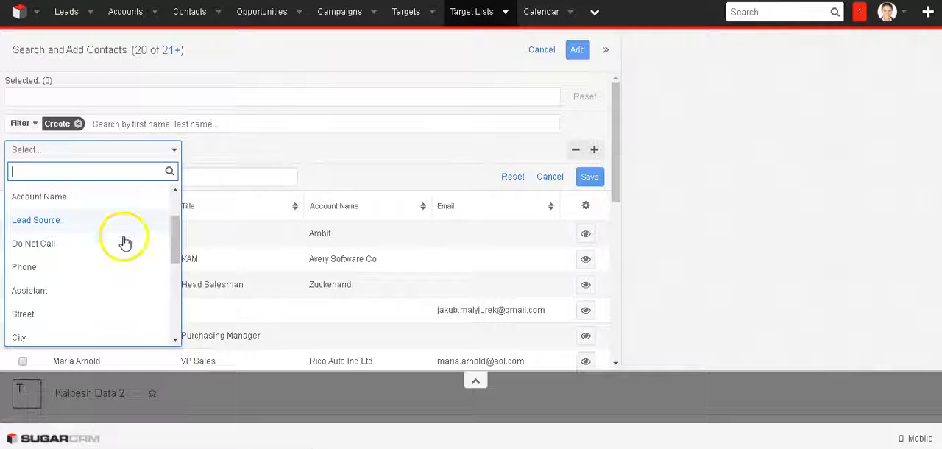
scroll(111, 254, down, 1)
scroll(69, 257, down, 1)
scroll(68, 266, down, 1)
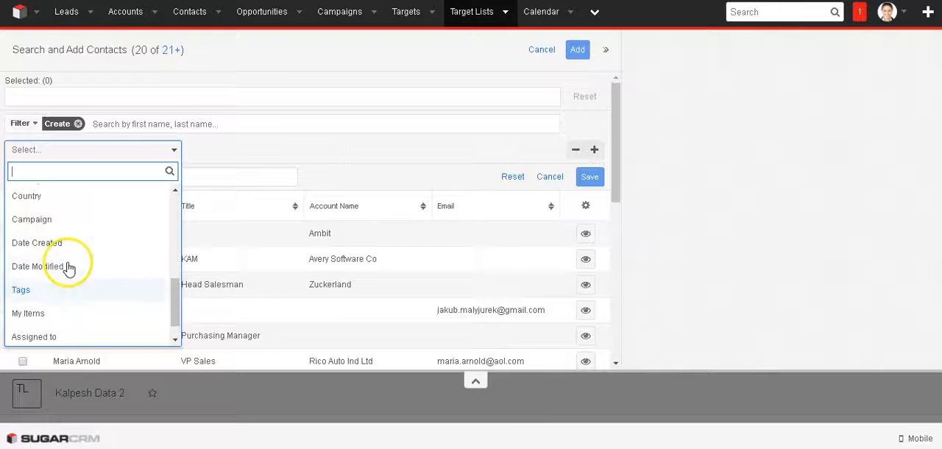
scroll(68, 266, up, 3)
scroll(68, 266, up, 2)
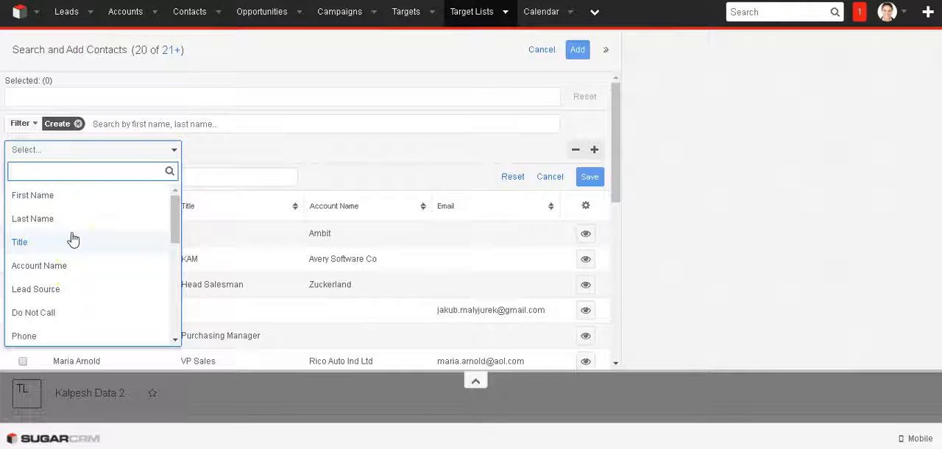
Filter the contacts by Phone starting with 024.
scroll(73, 239, down, 1)
click(63, 265)
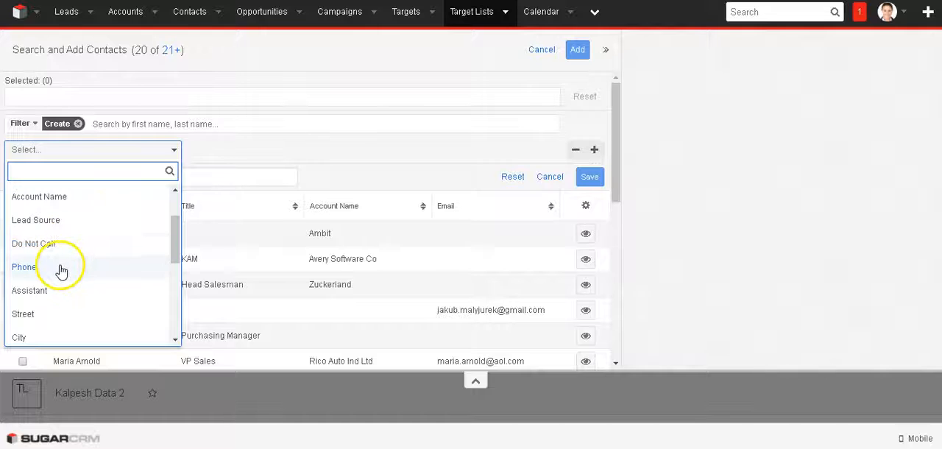
click(232, 153)
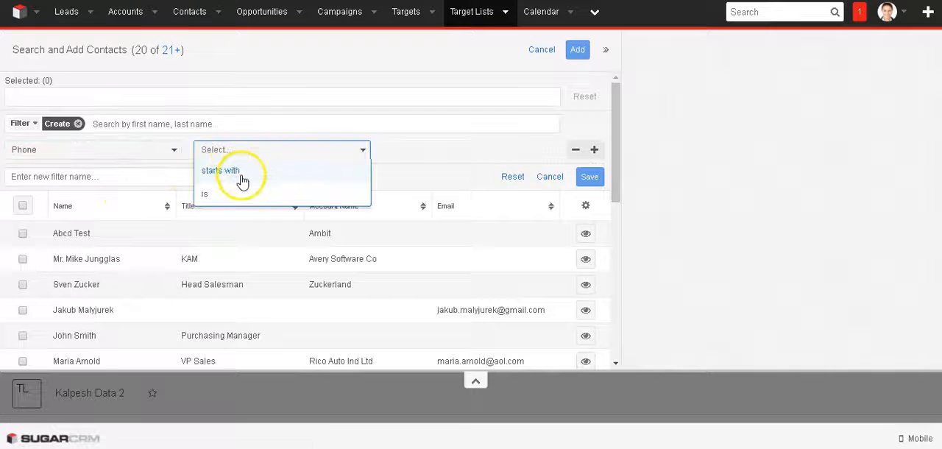
click(233, 194)
click(268, 158)
click(263, 169)
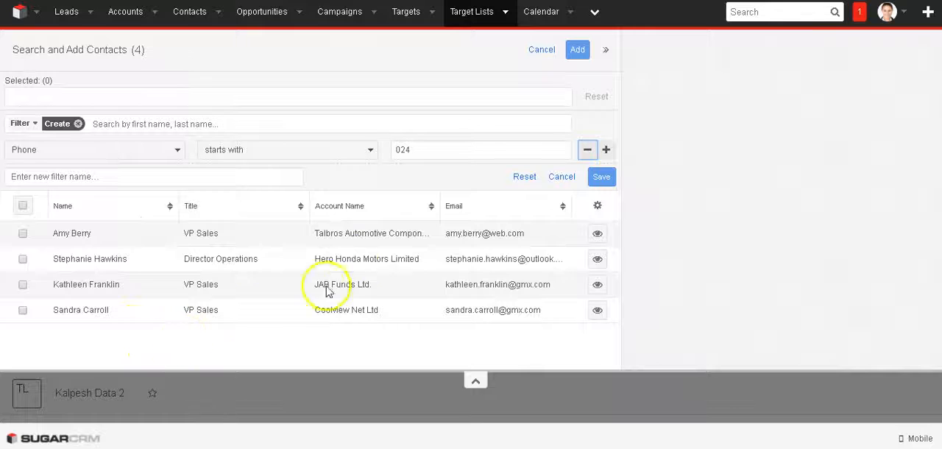
Change the contact filter to Lead Source with the operator "is any of" and browse the available source values.
click(166, 151)
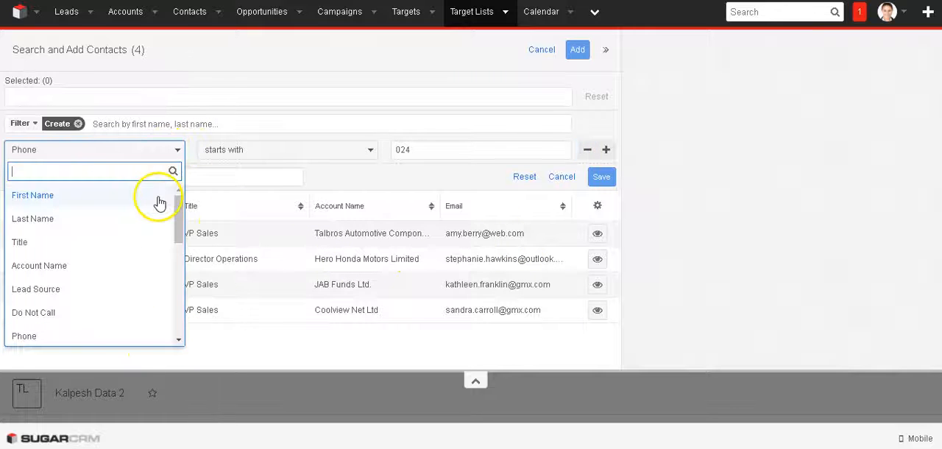
click(51, 290)
click(277, 151)
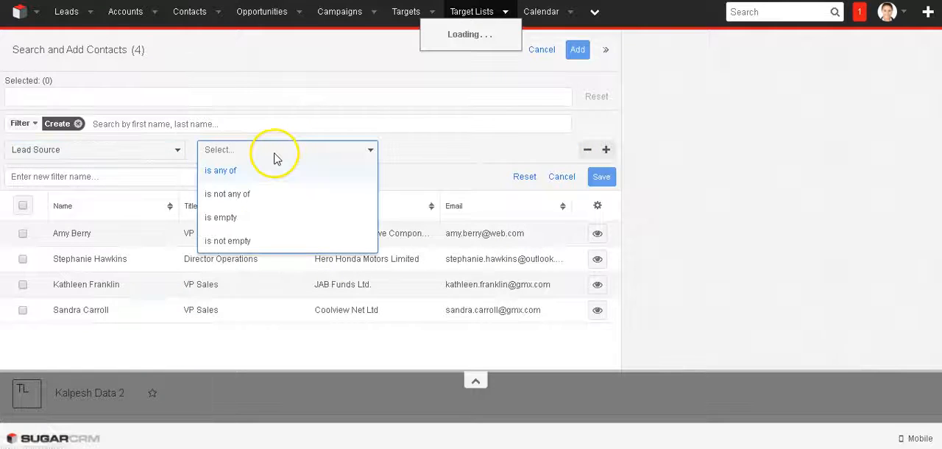
click(225, 173)
click(450, 155)
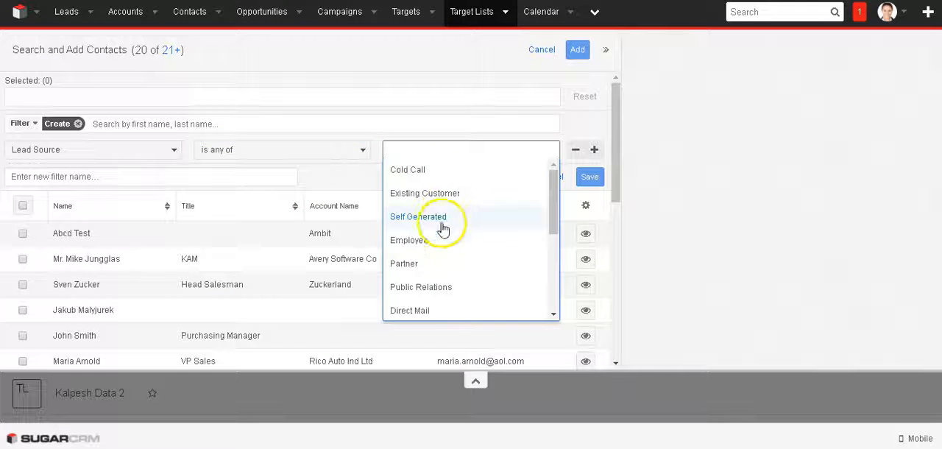
scroll(436, 299, down, 3)
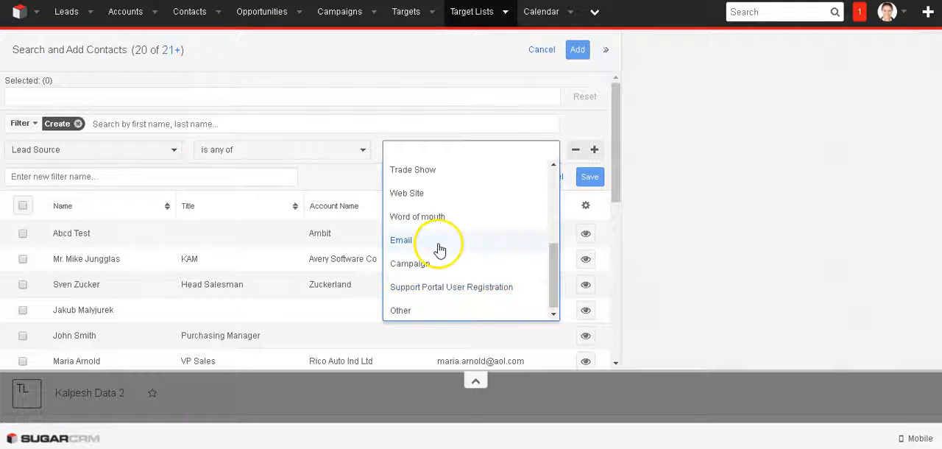
Search the filter fields for State and reselect Lead Source as the filter field.
click(88, 149)
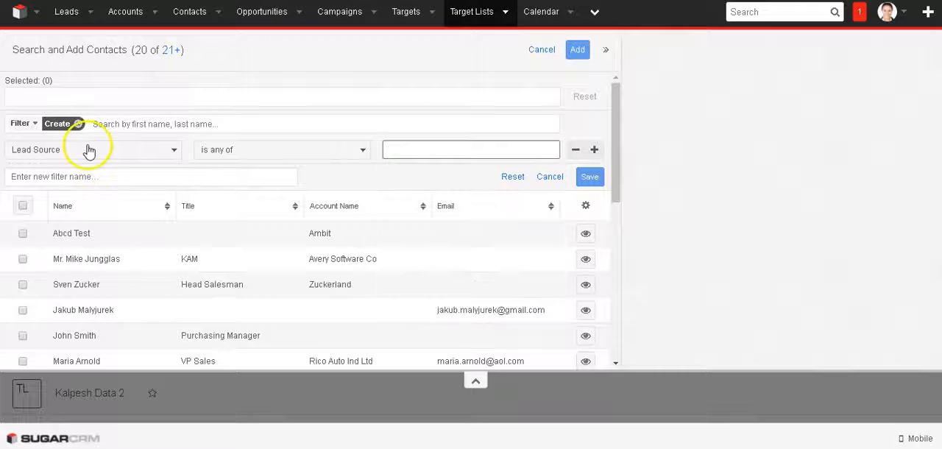
click(89, 151)
text(sta)
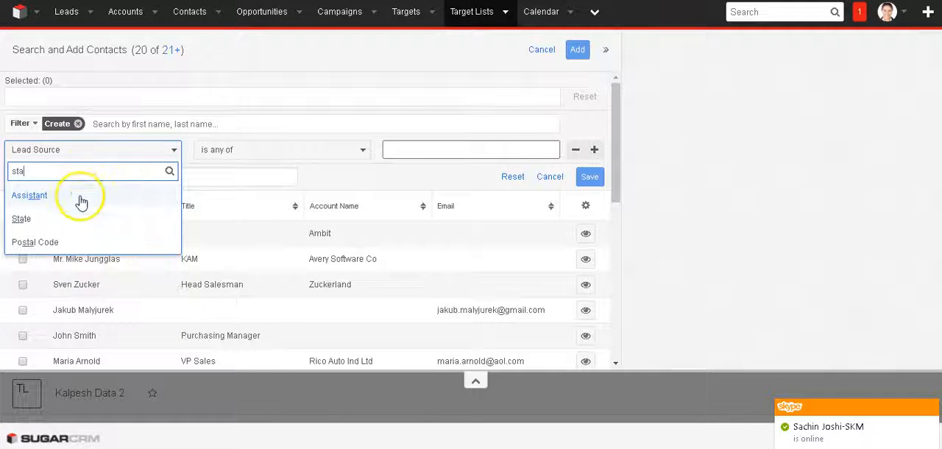
text(t)
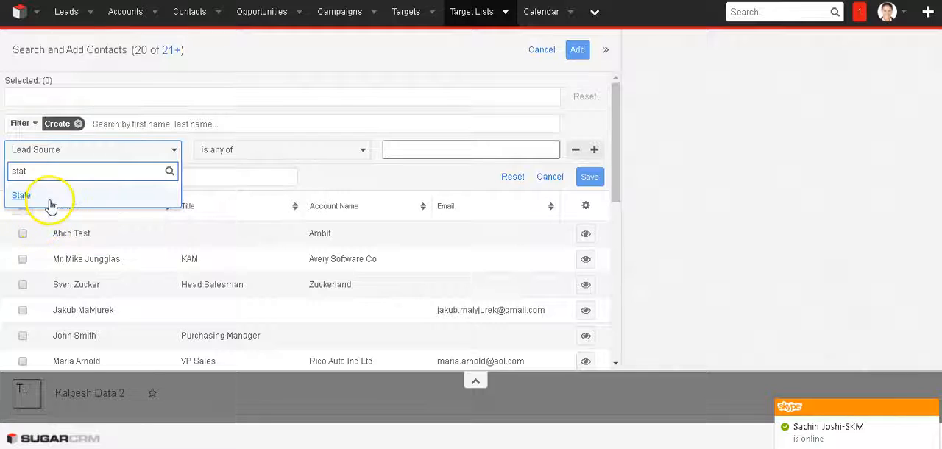
key(BackSpace)
text(st)
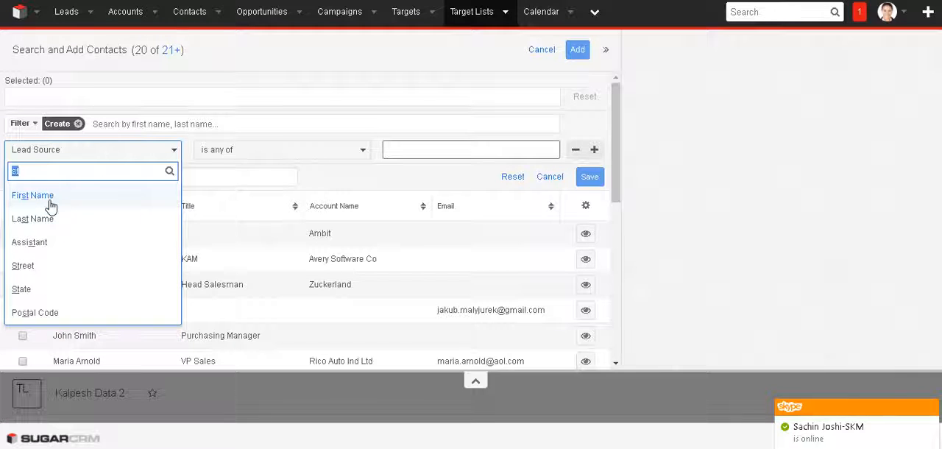
key(BackSpace)
text(Lead s)
key(Return)
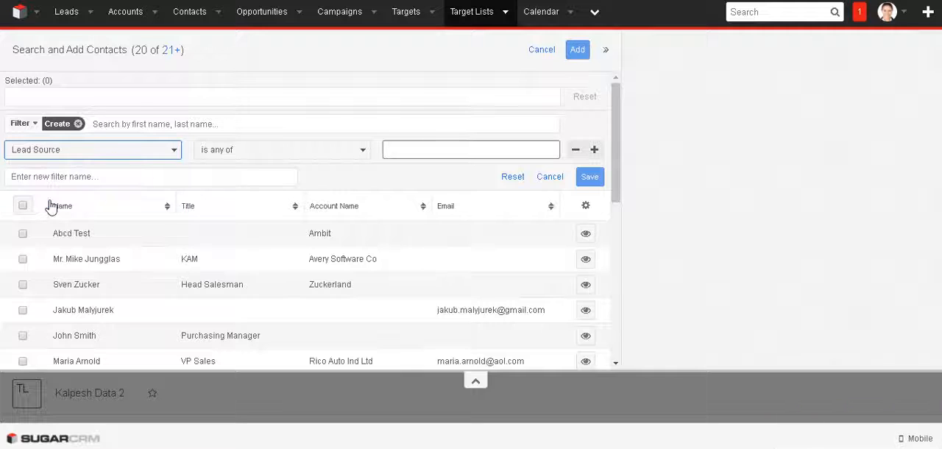
Filter the contacts by Lead Source with the operator "is any of" and the value Conference.
click(279, 152)
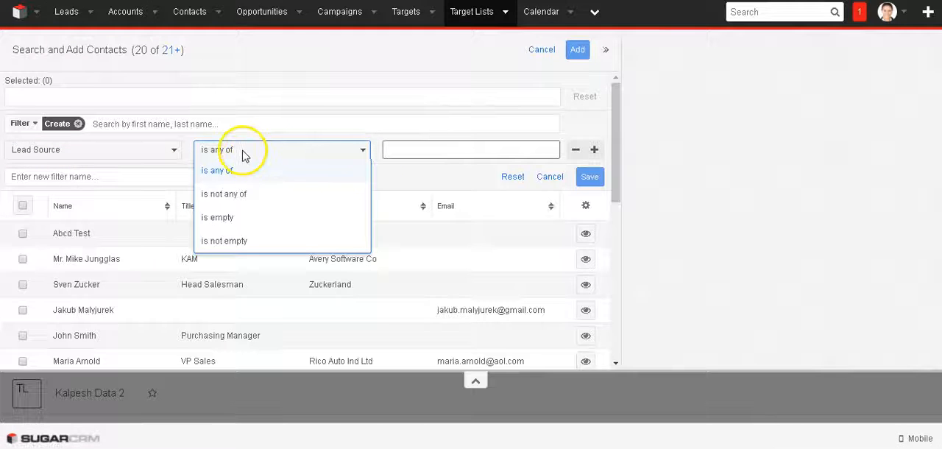
click(287, 150)
click(311, 153)
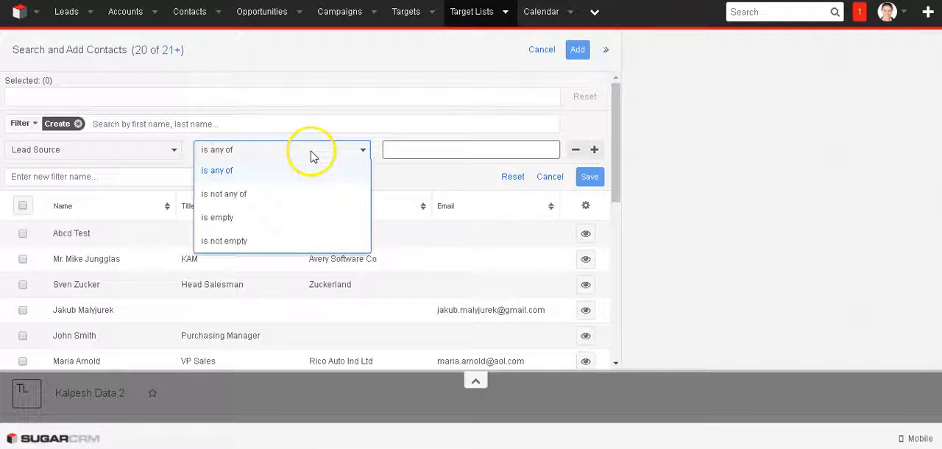
click(227, 157)
click(464, 154)
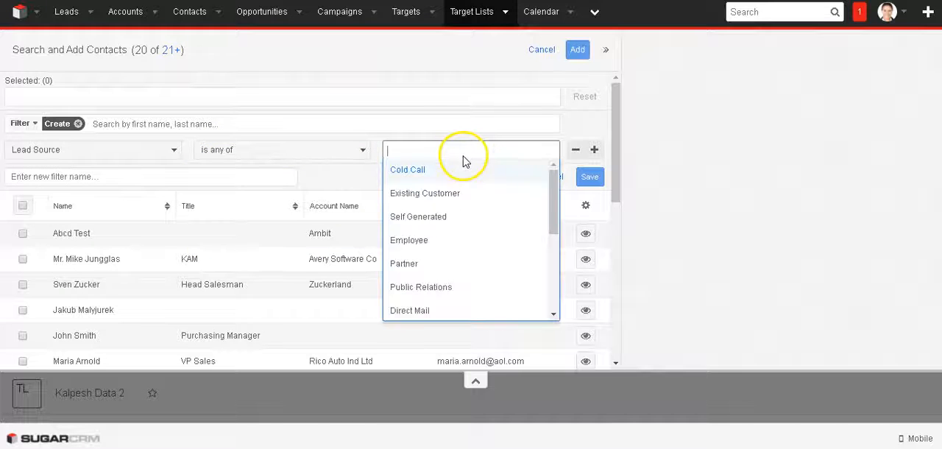
scroll(471, 213, down, 1)
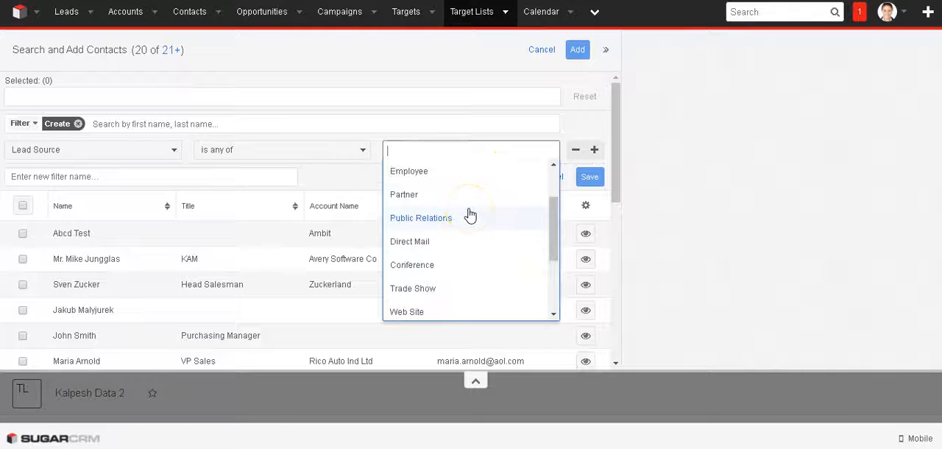
click(423, 266)
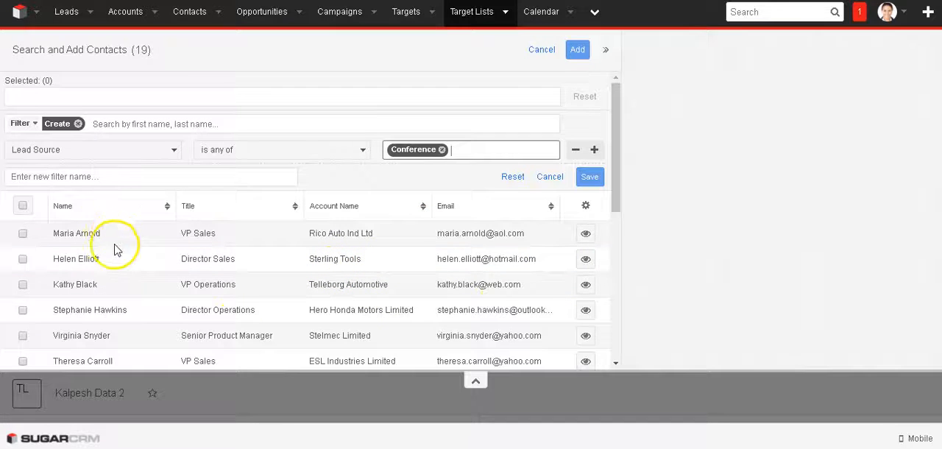
Select all contacts in the Conference-filtered results and check the available saved filters.
scroll(115, 251, down, 5)
scroll(117, 248, up, 5)
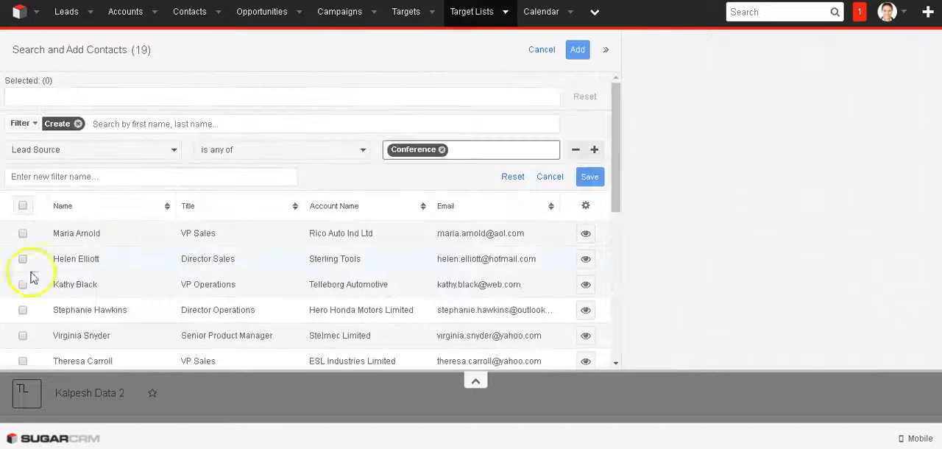
click(23, 207)
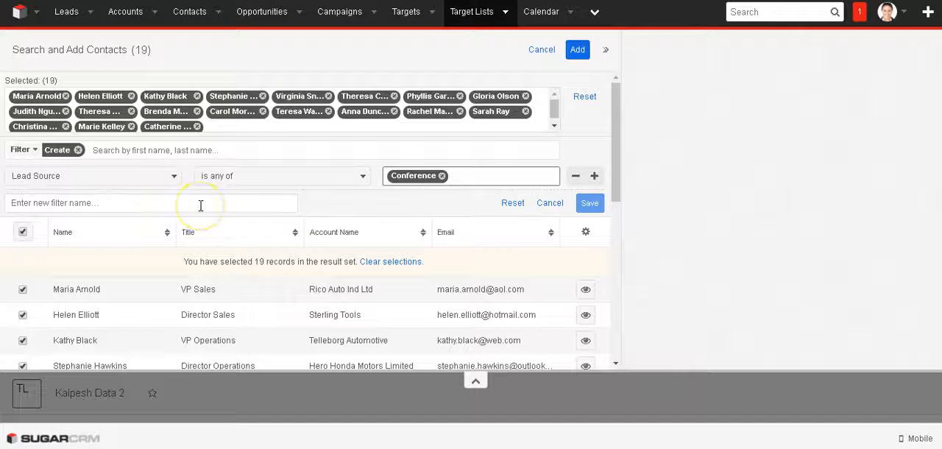
click(20, 149)
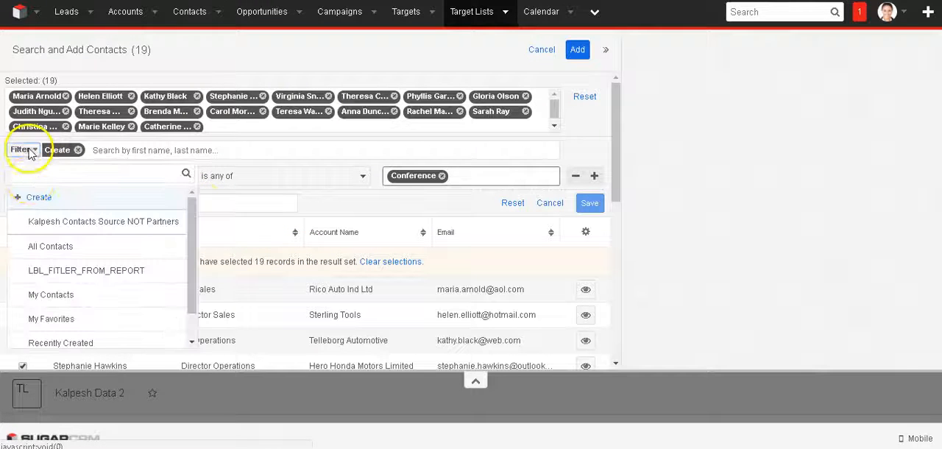
click(551, 183)
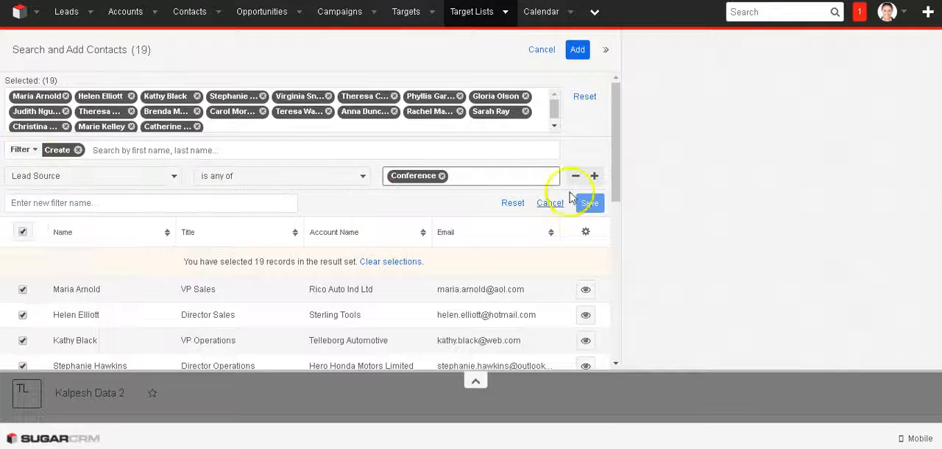
Add a second filter condition with Lead Source "is any of" Email.
click(594, 175)
click(122, 212)
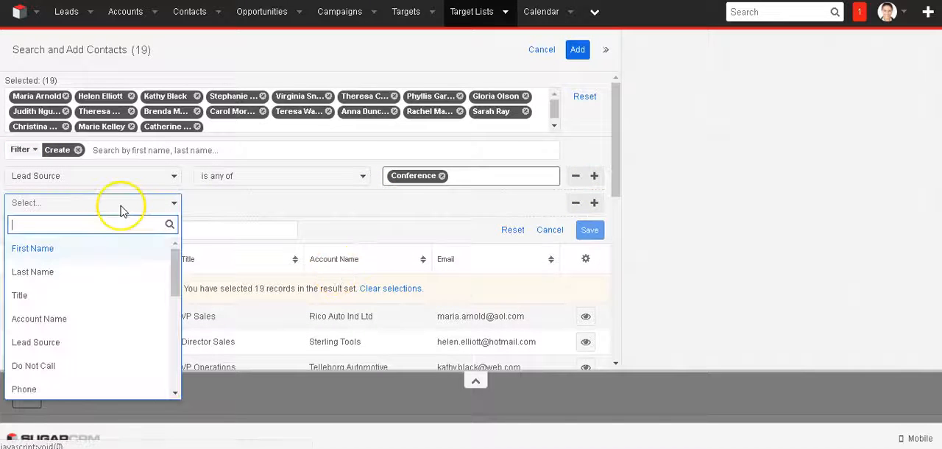
text(lead)
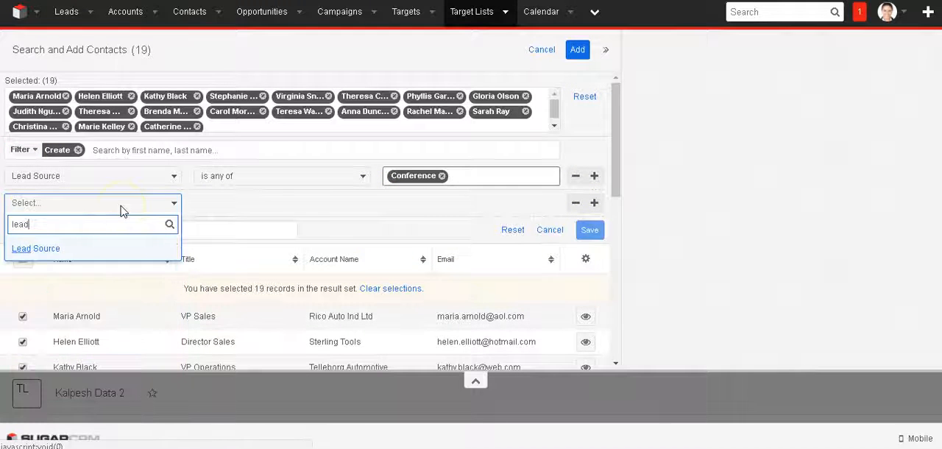
click(88, 252)
click(229, 206)
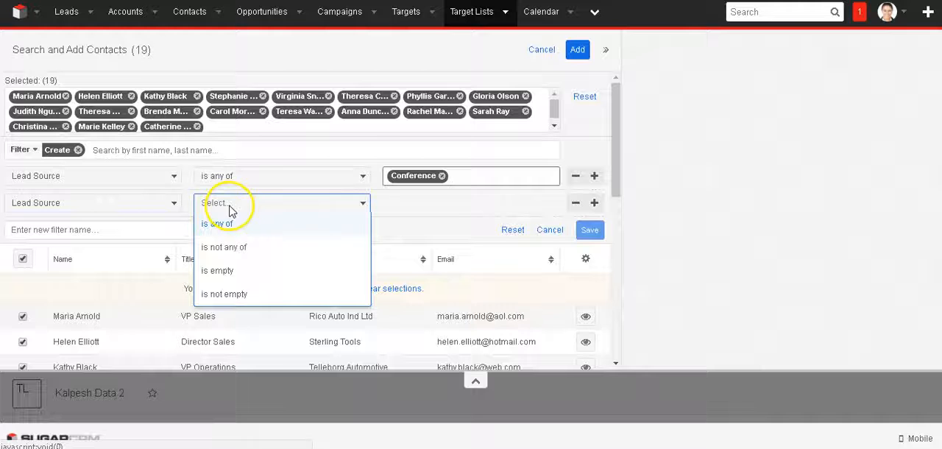
click(253, 220)
click(426, 211)
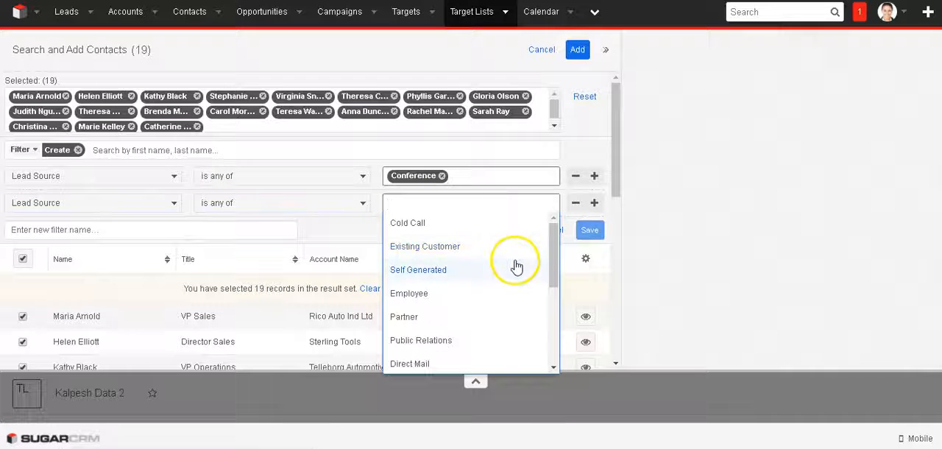
scroll(482, 302, down, 5)
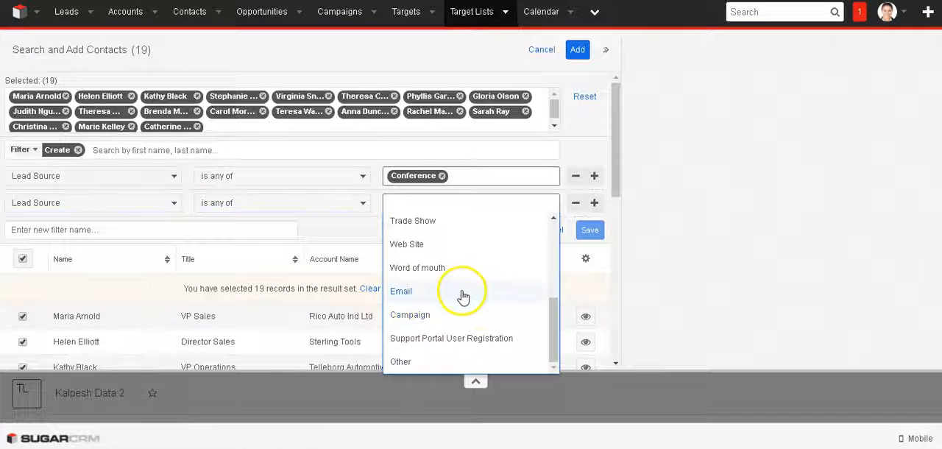
click(462, 293)
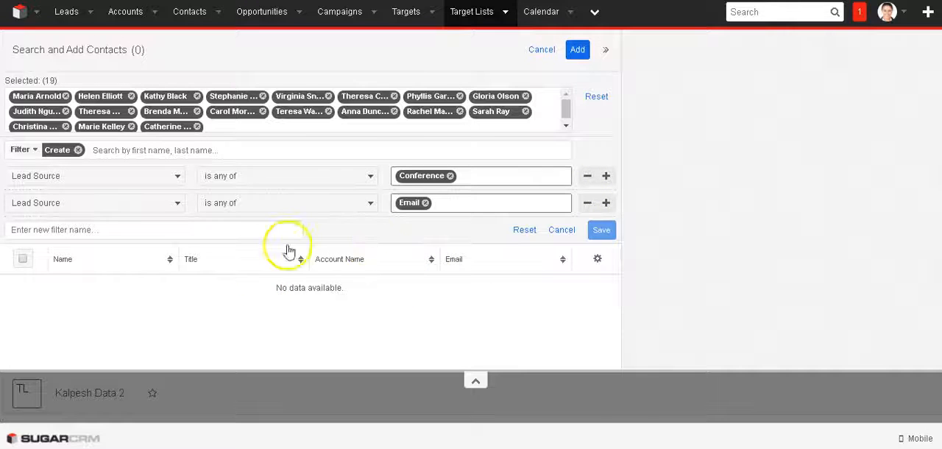
Move the Email value into the first Lead Source condition alongside Conference and remove the second condition.
click(301, 180)
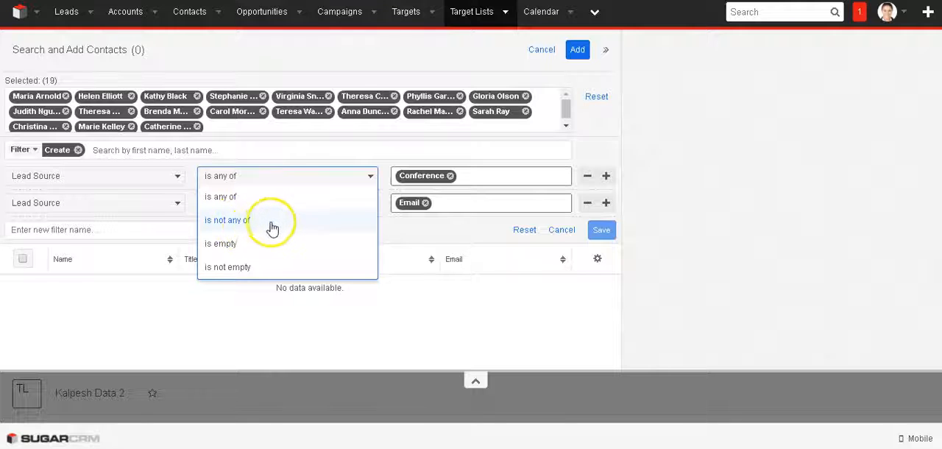
click(224, 197)
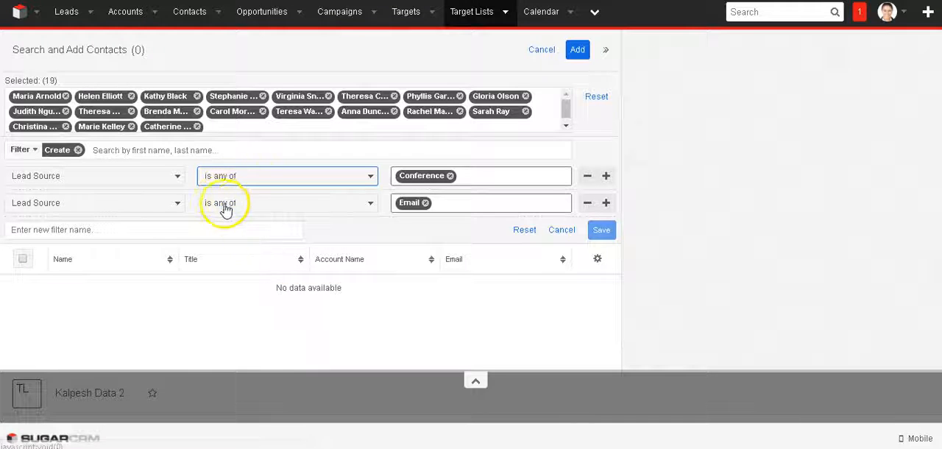
click(237, 206)
click(236, 224)
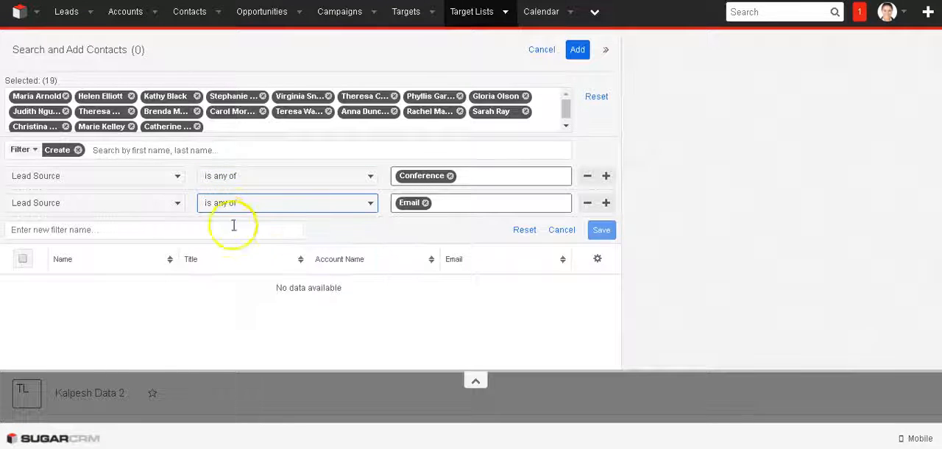
click(425, 202)
click(534, 178)
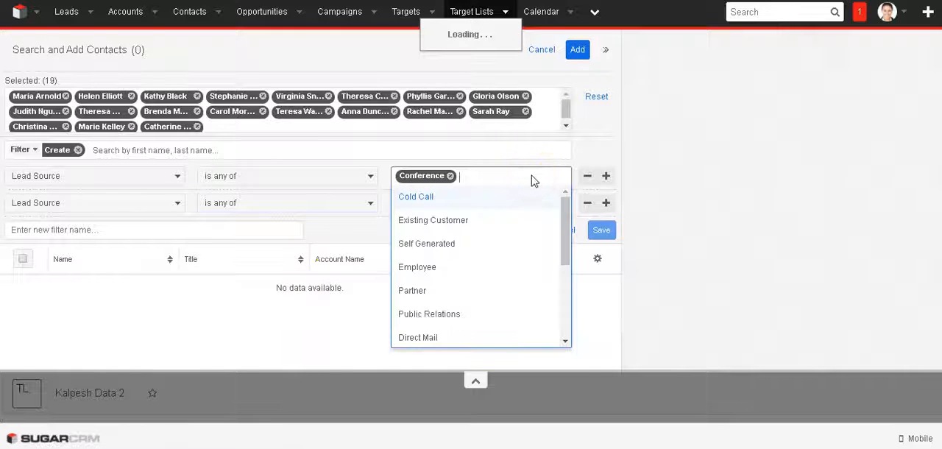
text(email)
click(402, 197)
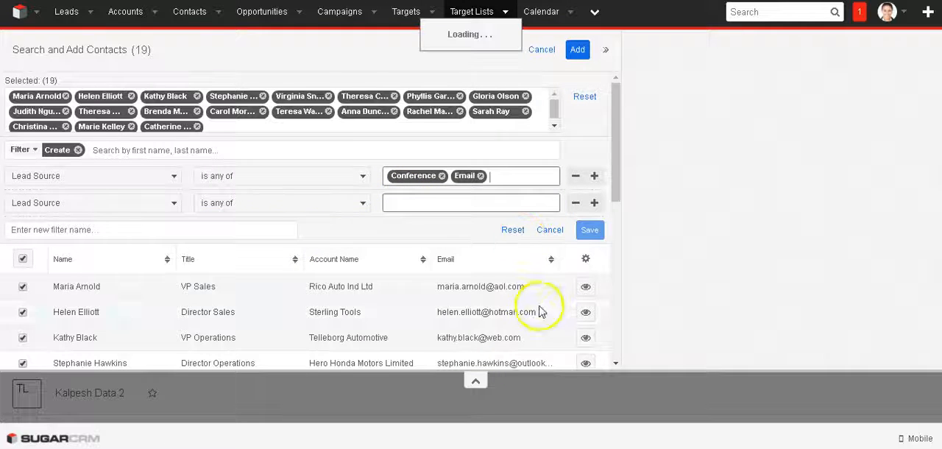
click(576, 204)
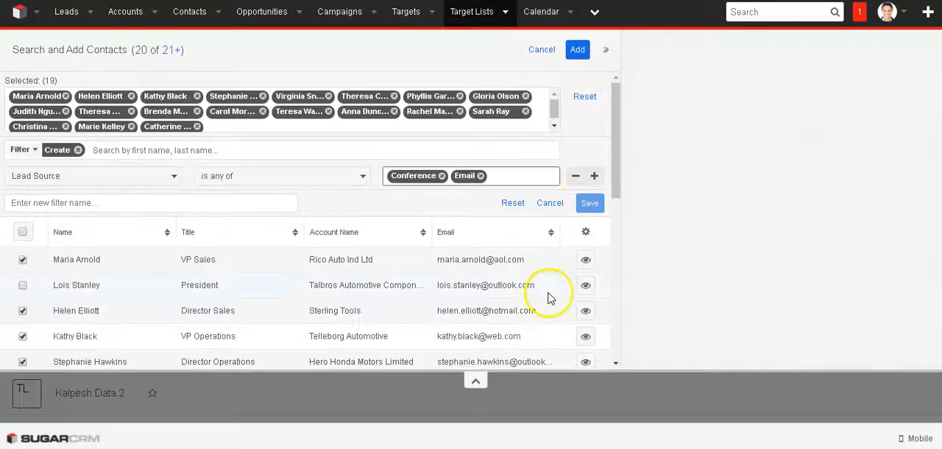
Select and deselect all listed contacts, and reset the remaining contact selection.
scroll(98, 283, down, 4)
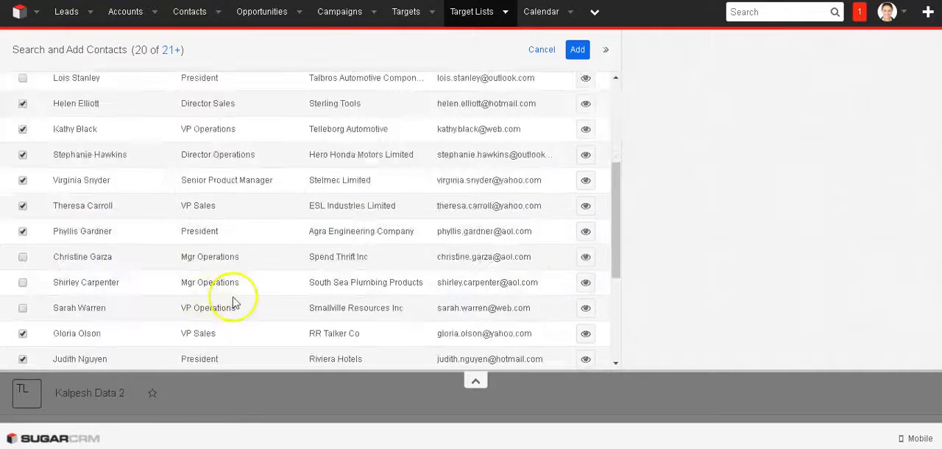
scroll(59, 279, up, 1)
scroll(132, 317, up, 4)
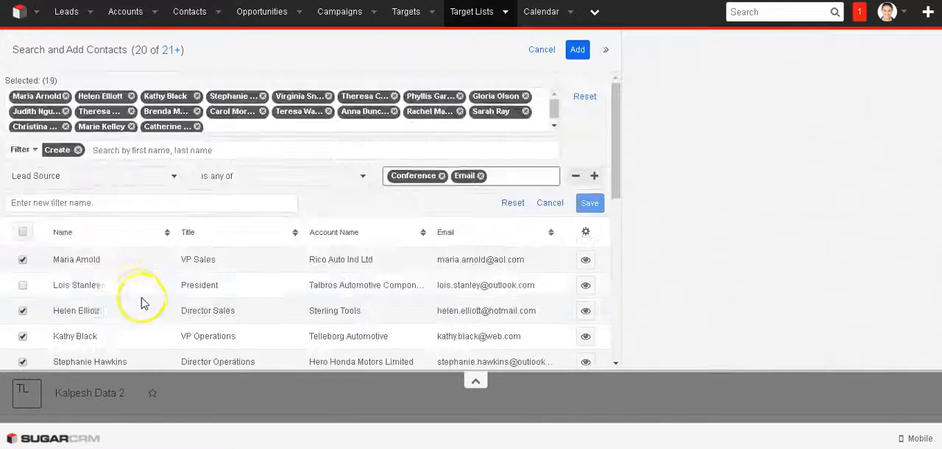
click(21, 233)
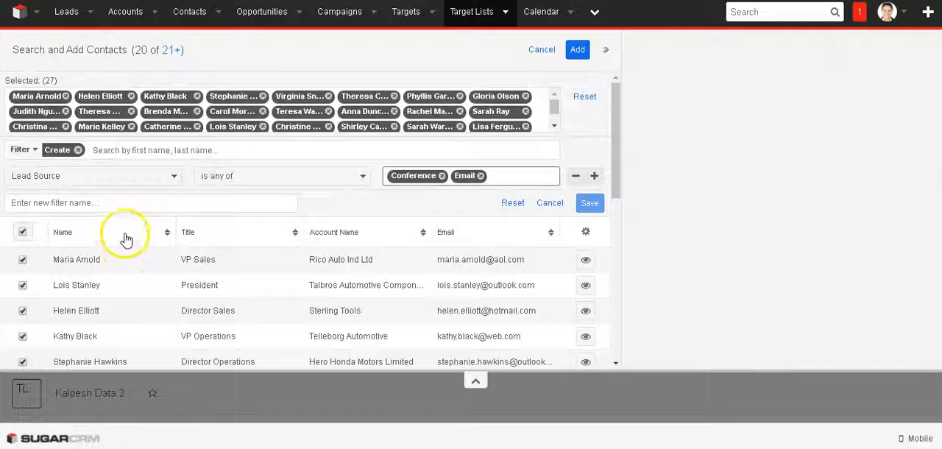
click(23, 233)
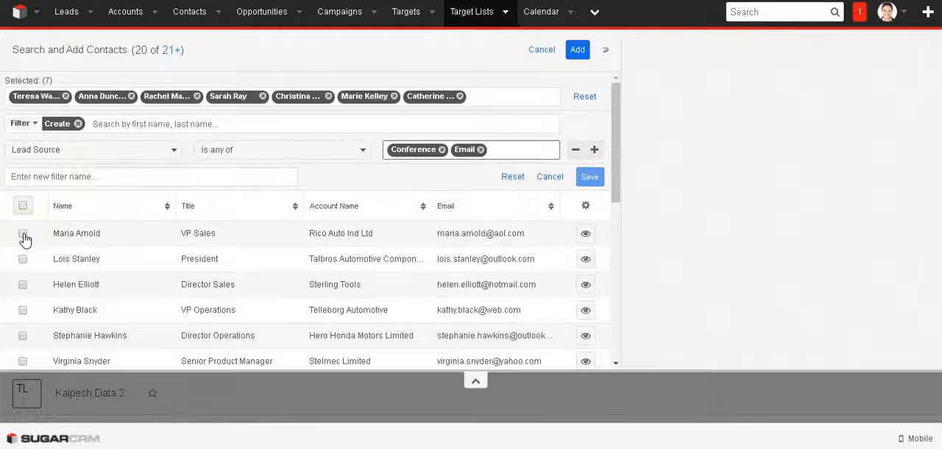
click(583, 96)
Select all records in the Conference and Email result set and add them to the target list.
click(23, 207)
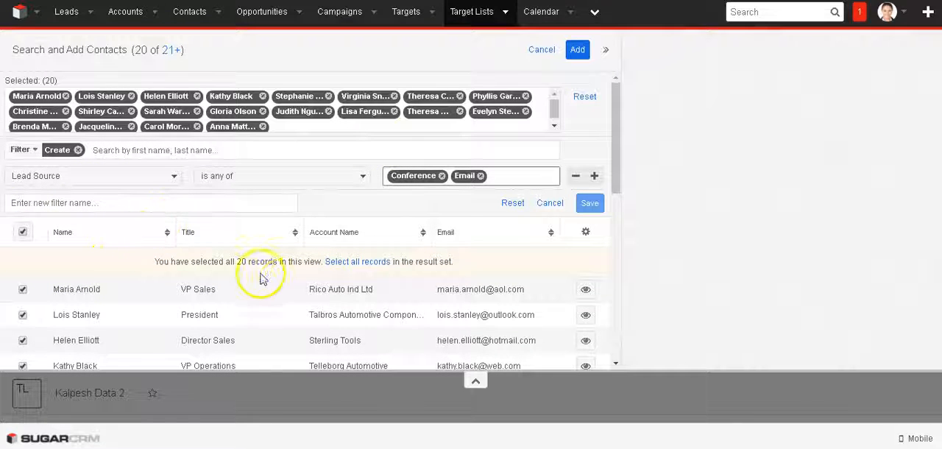
scroll(210, 283, down, 10)
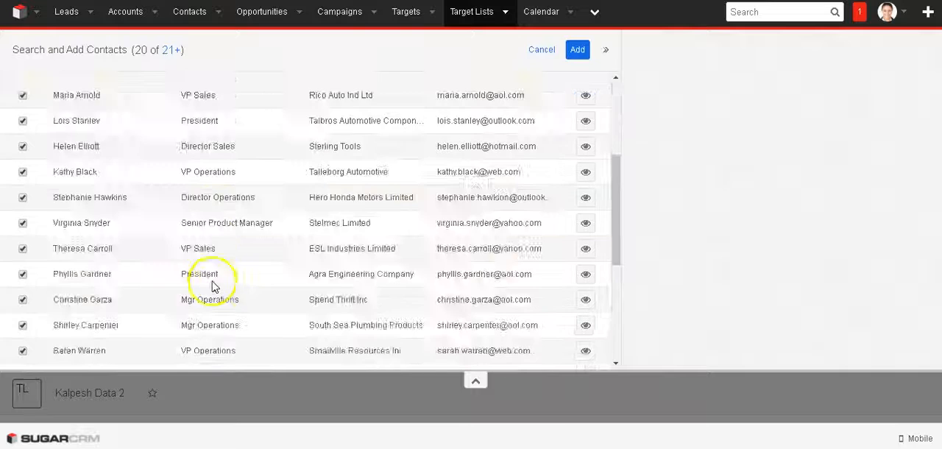
scroll(191, 291, up, 10)
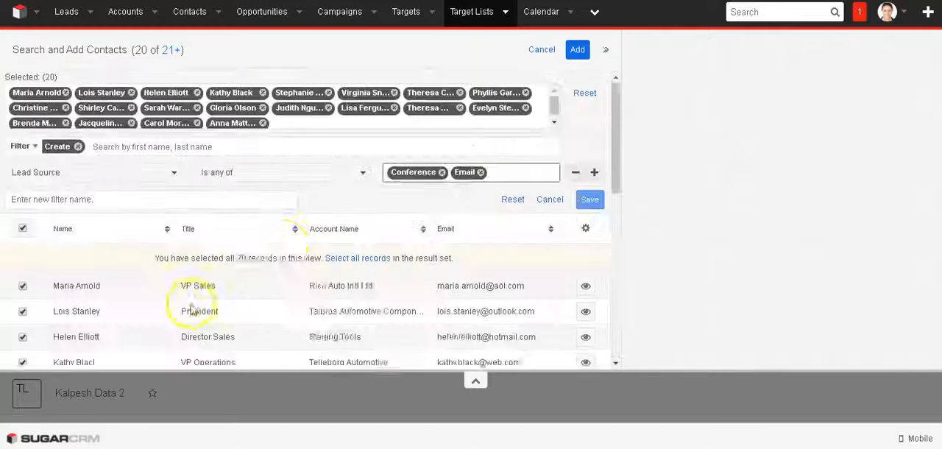
triple_click(207, 265)
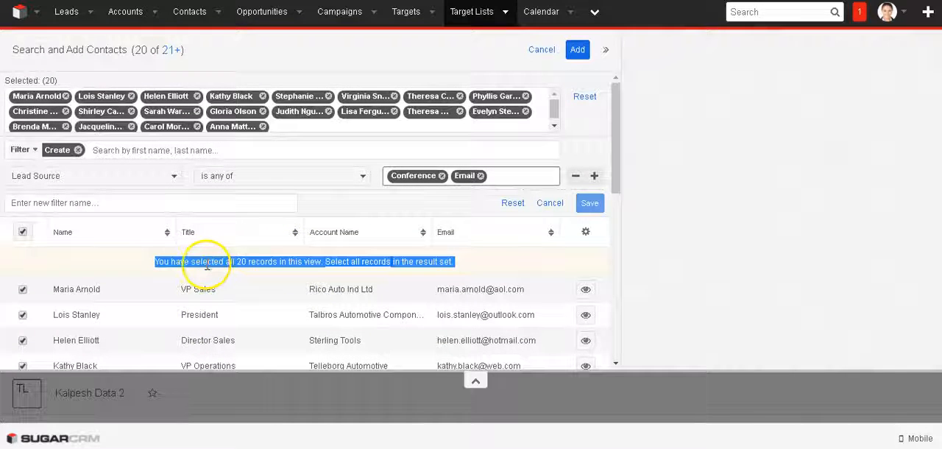
click(248, 264)
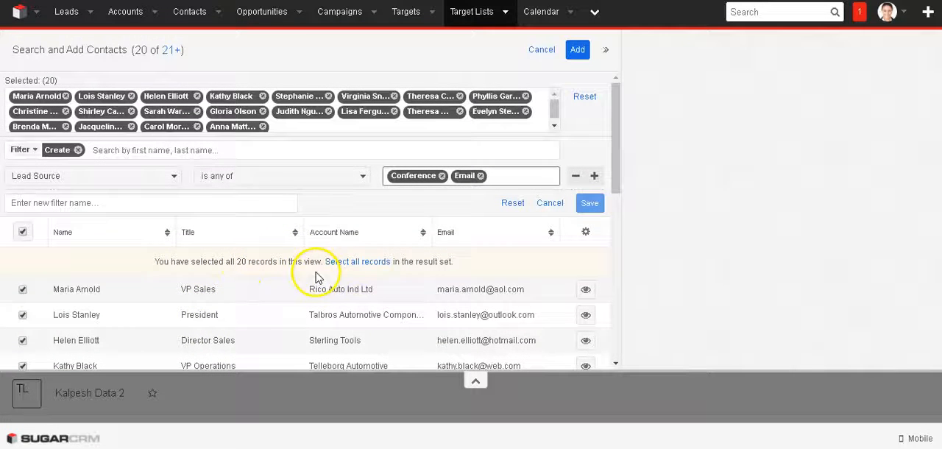
click(367, 263)
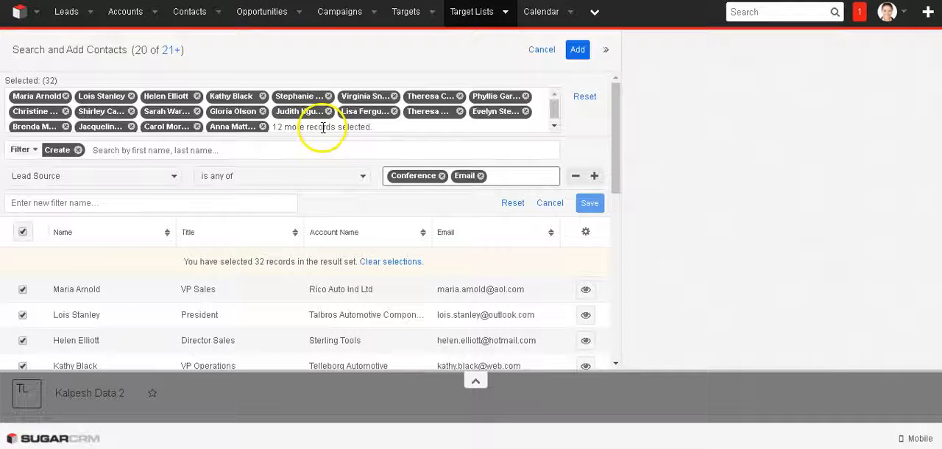
click(578, 52)
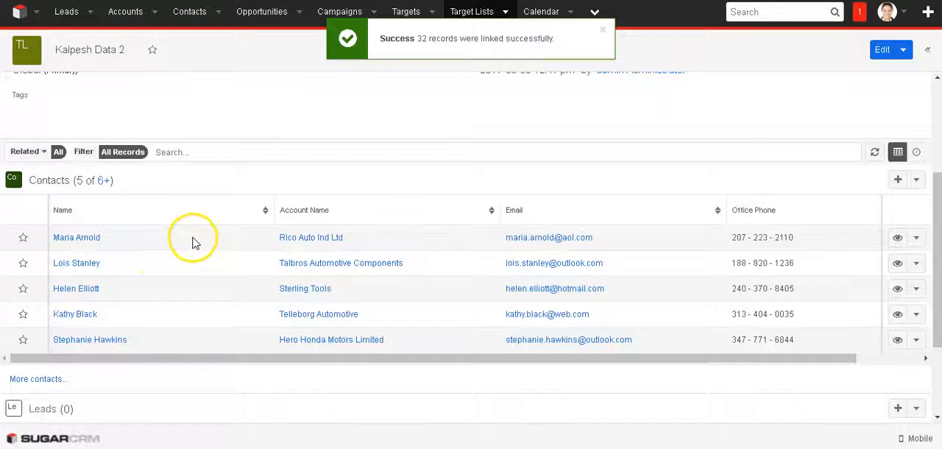
View the options for linking existing leads to the target list, and return to its contacts.
scroll(177, 287, down, 3)
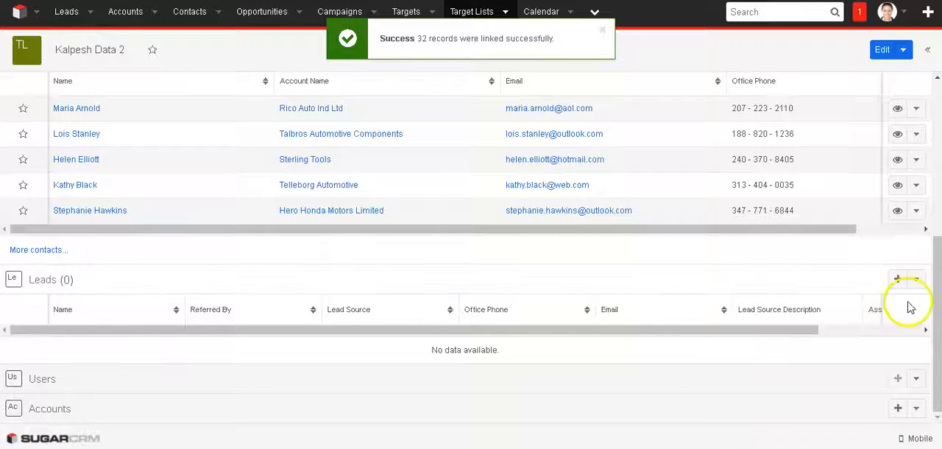
click(915, 279)
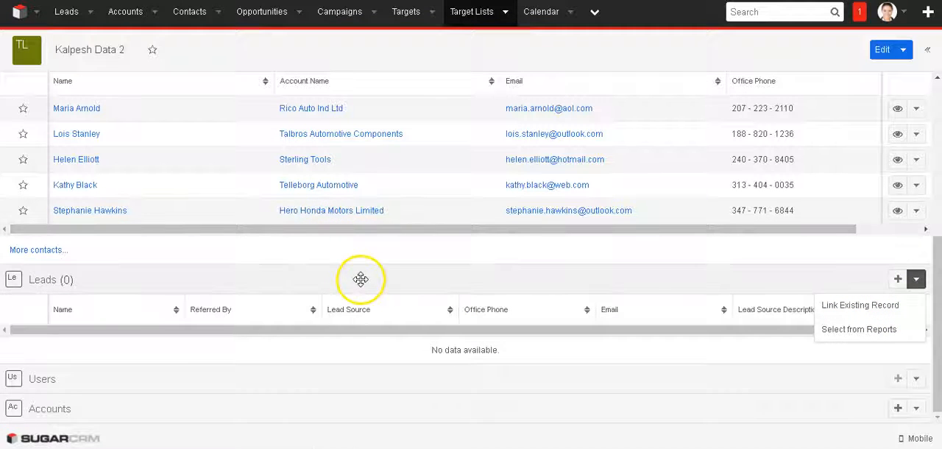
scroll(362, 280, up, 5)
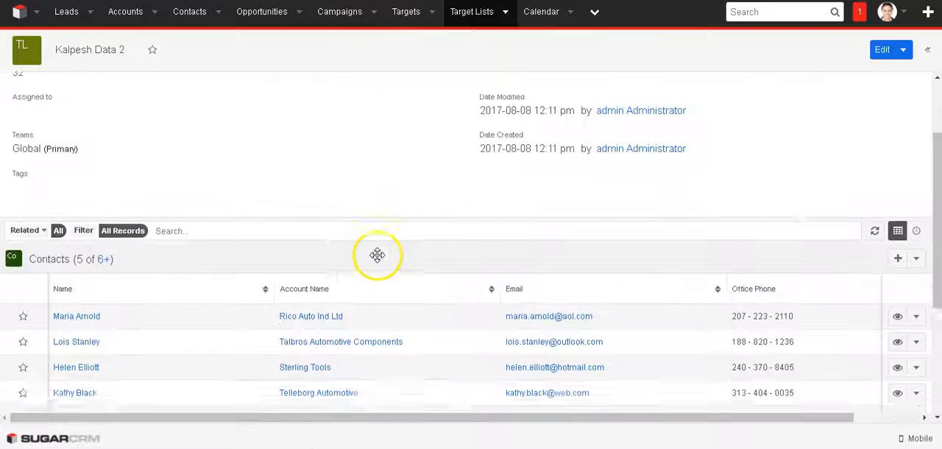
Open the search for linking existing leads to the target list and look through the available leads.
scroll(398, 232, down, 5)
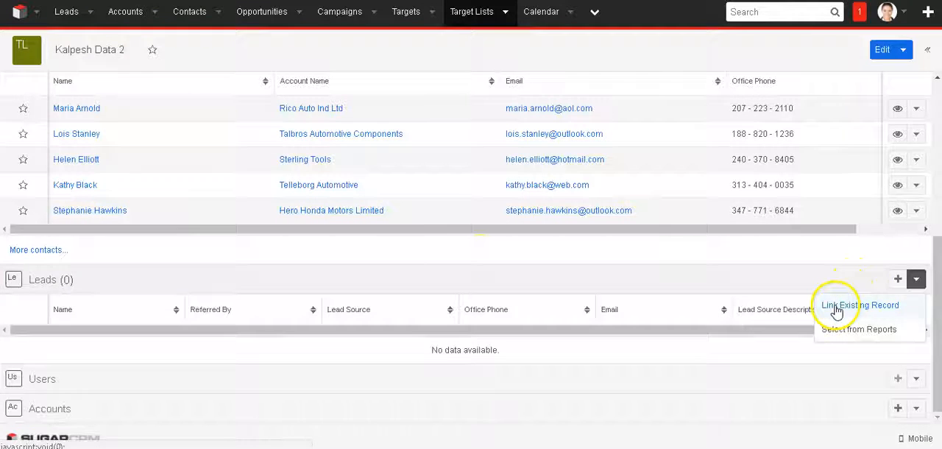
click(859, 305)
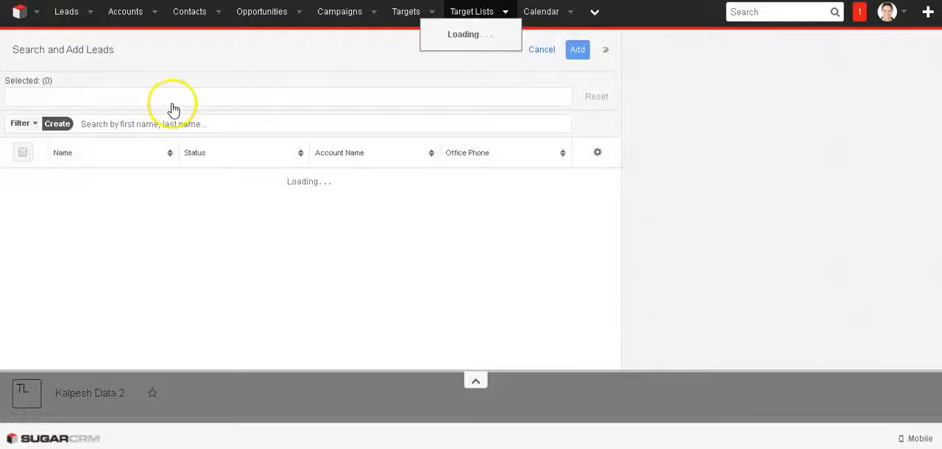
scroll(272, 298, down, 3)
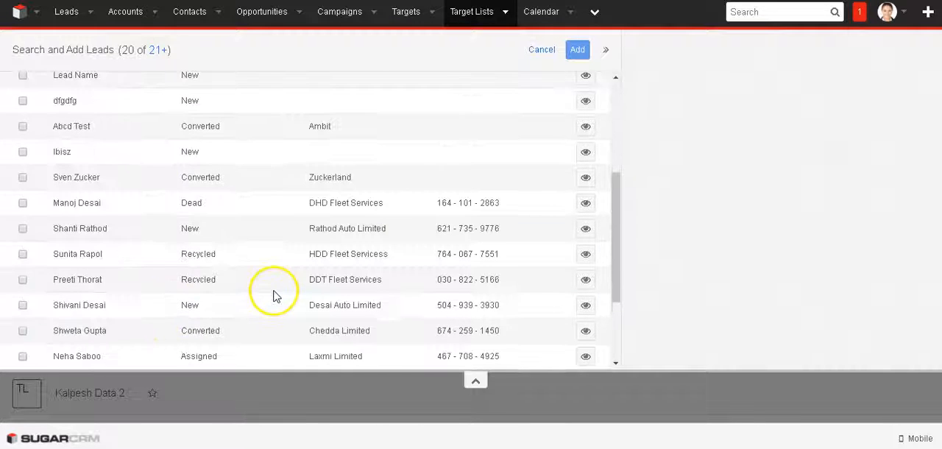
scroll(273, 295, down, 2)
scroll(273, 295, up, 5)
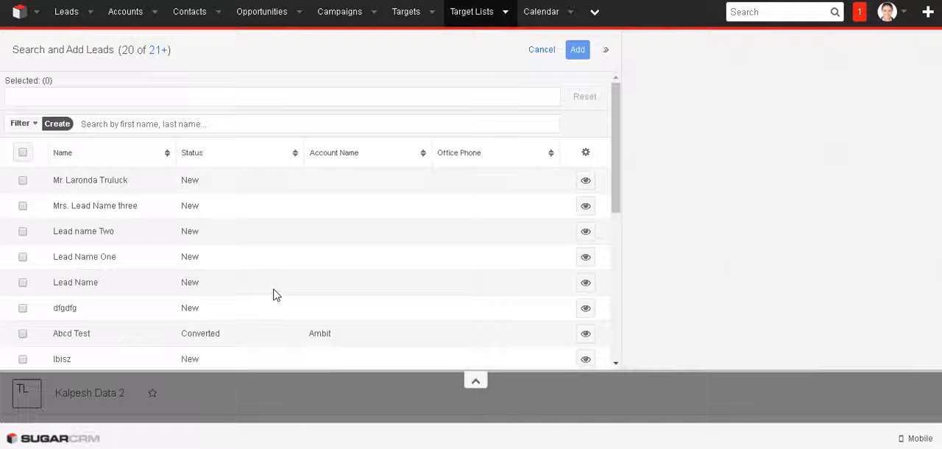
Create a new lead filter with a condition on the Status field.
click(21, 123)
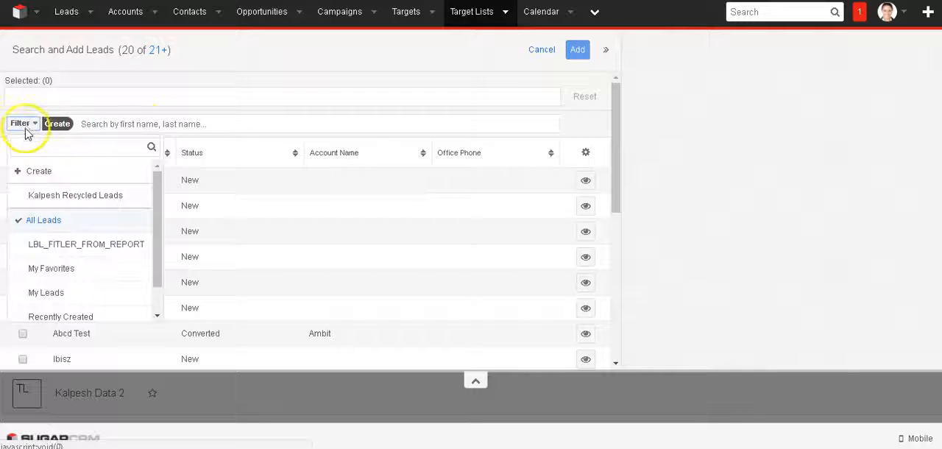
click(46, 177)
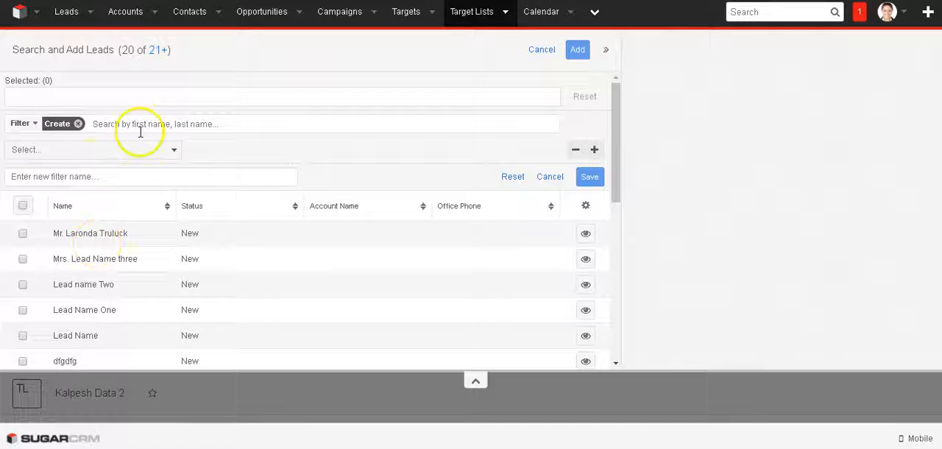
click(130, 152)
text(st)
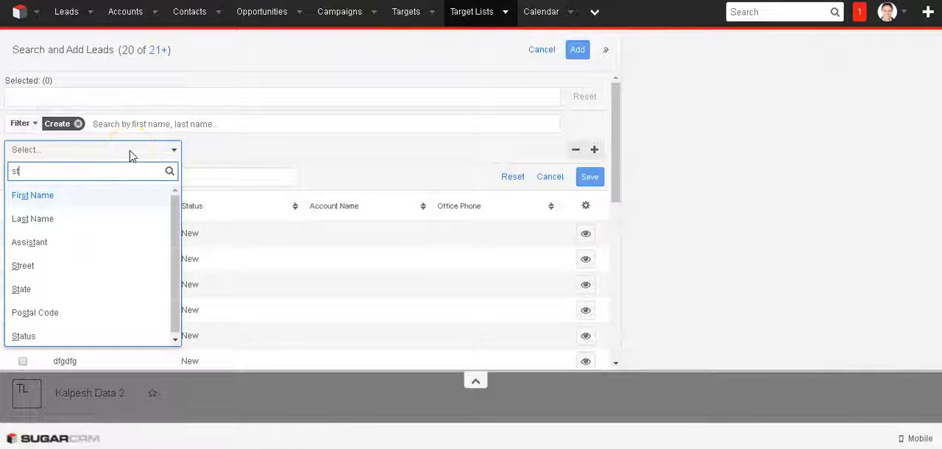
text(atus)
click(122, 195)
Set the Status condition to "is any of" with the value Recycled.
click(257, 150)
click(252, 182)
click(427, 148)
text(re)
click(420, 169)
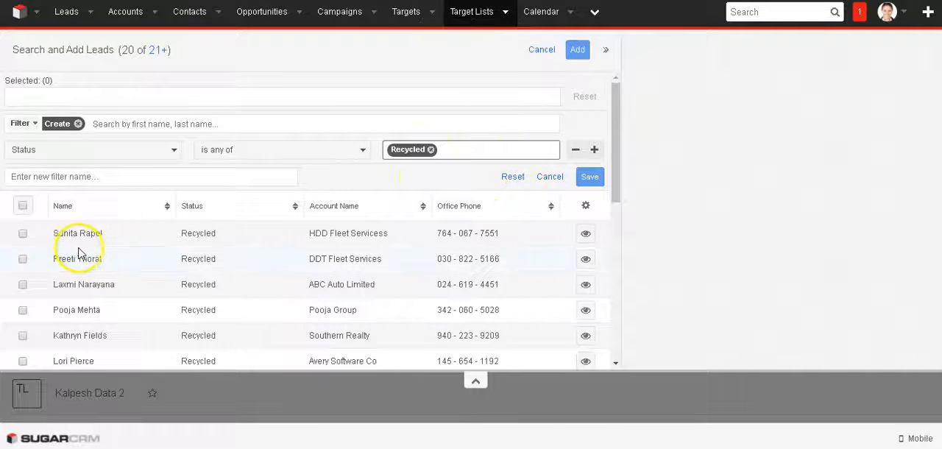
Select all records in the Recycled leads result set and add them to the target list.
click(23, 207)
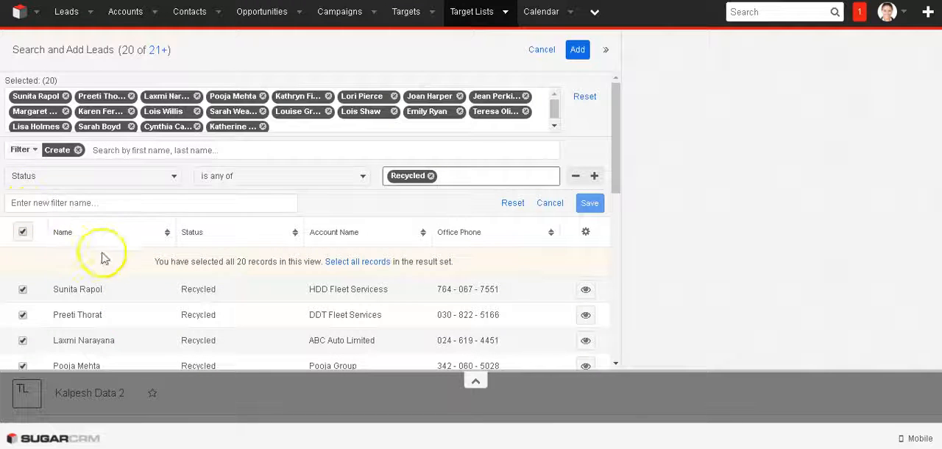
triple_click(250, 262)
click(375, 264)
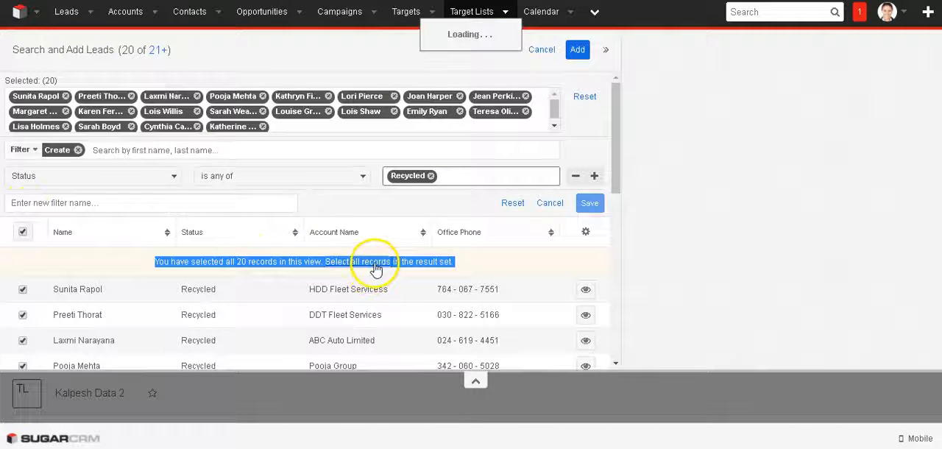
click(578, 50)
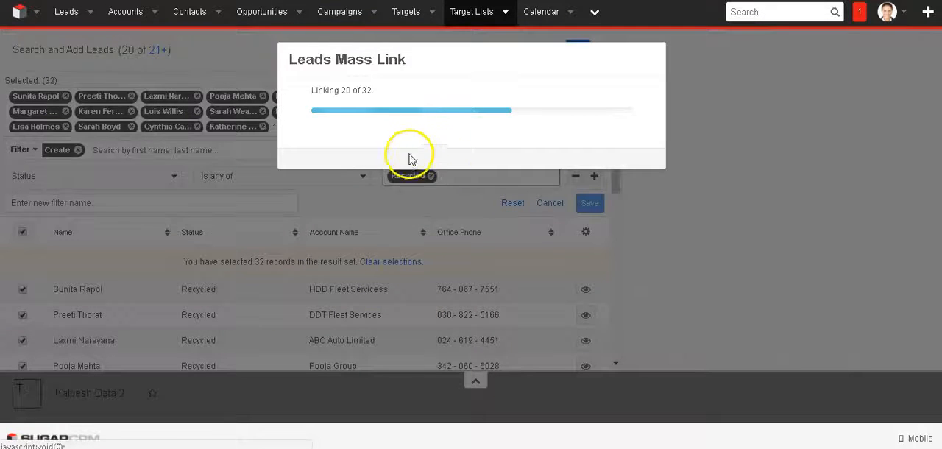
Review the target list's linked contacts and leads, its total entries and its available record actions.
scroll(459, 216, down, 10)
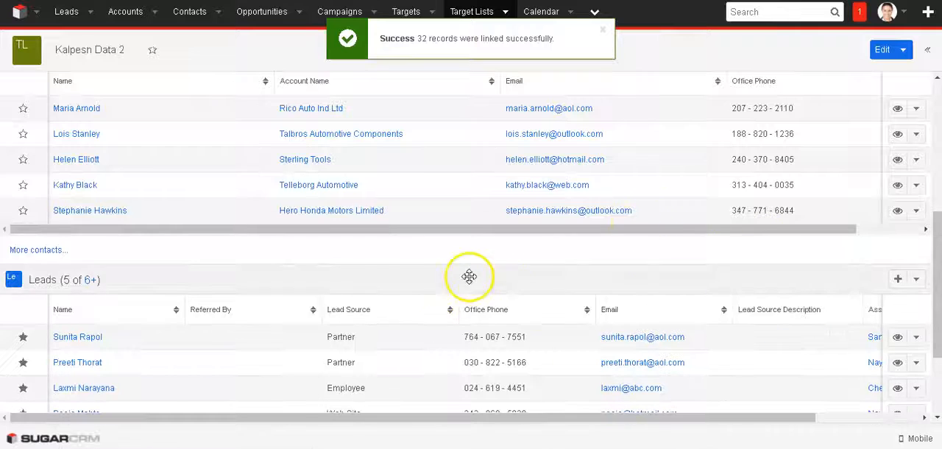
scroll(366, 287, up, 4)
scroll(251, 349, down, 6)
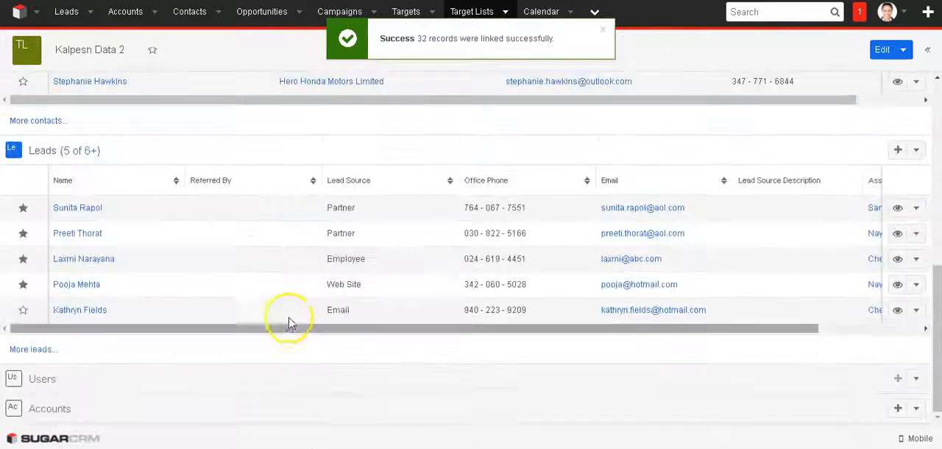
scroll(516, 265, up, 8)
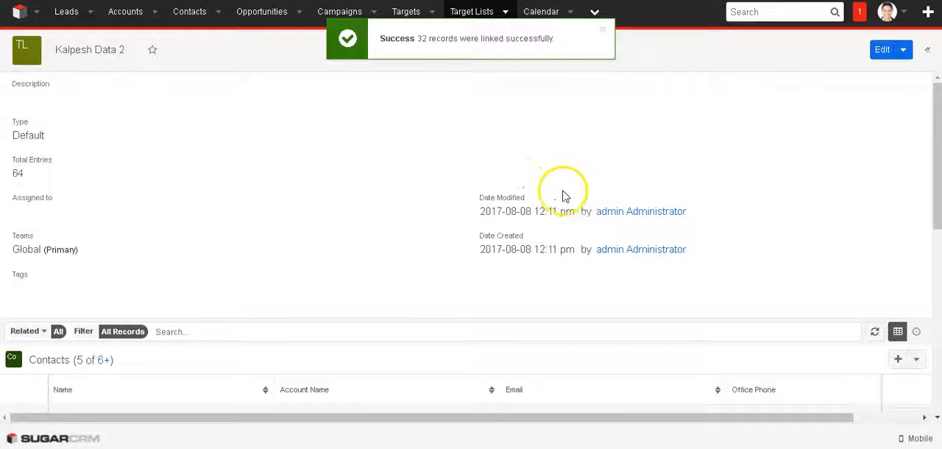
click(902, 49)
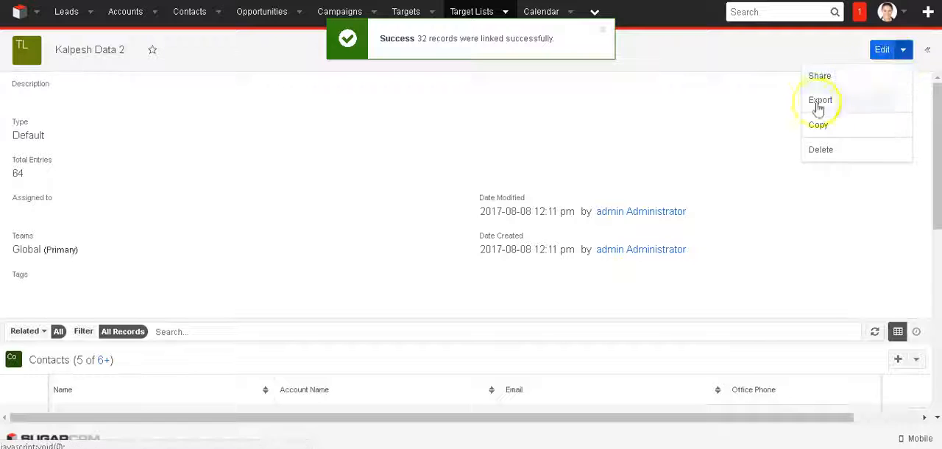
click(7, 123)
click(130, 100)
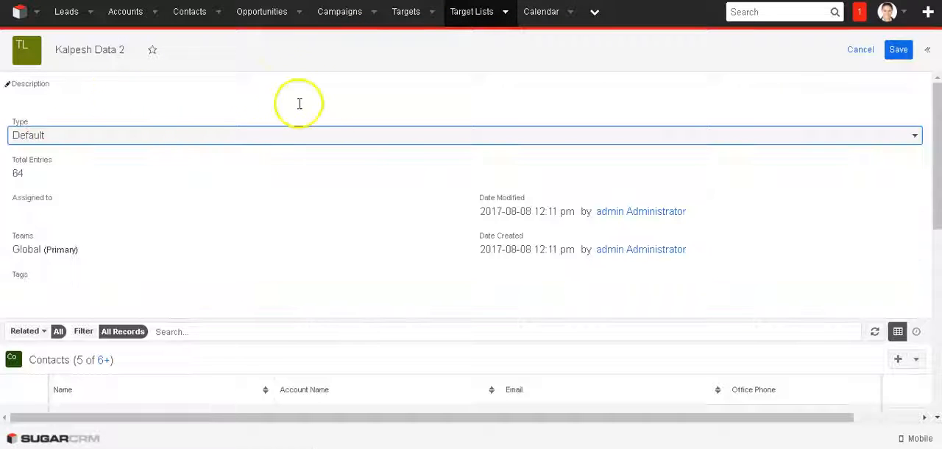
scroll(511, 267, down, 6)
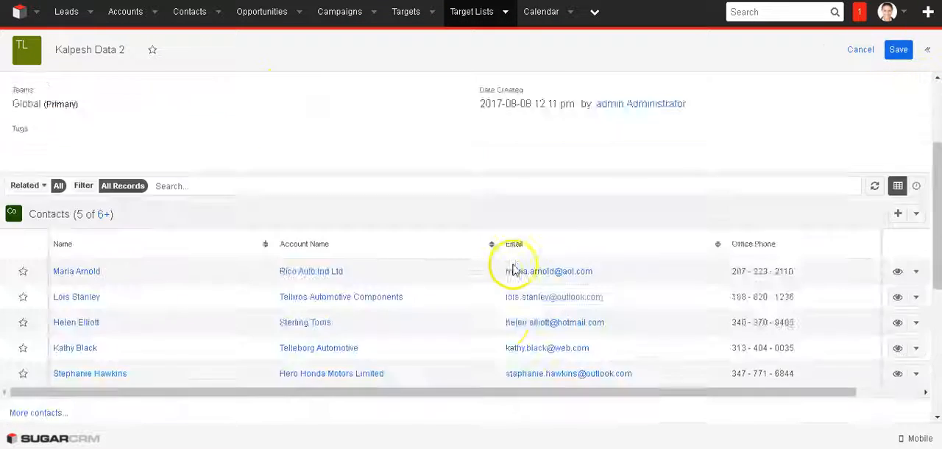
scroll(344, 321, up, 6)
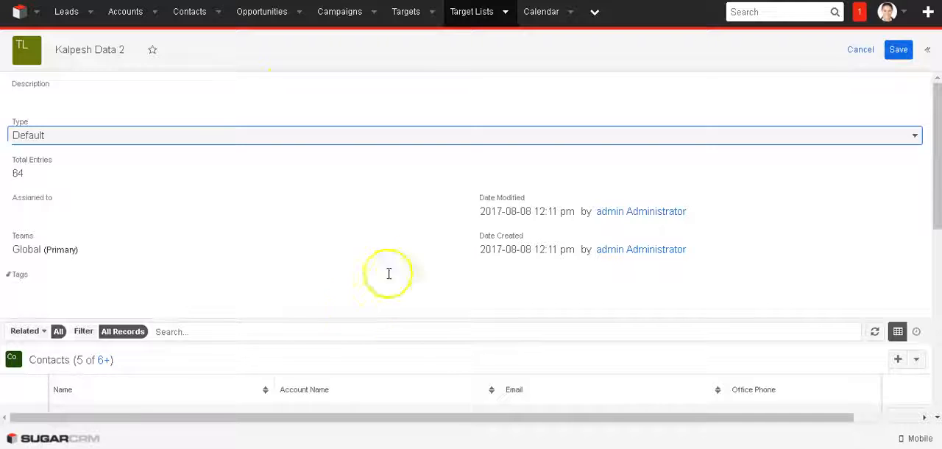
click(502, 14)
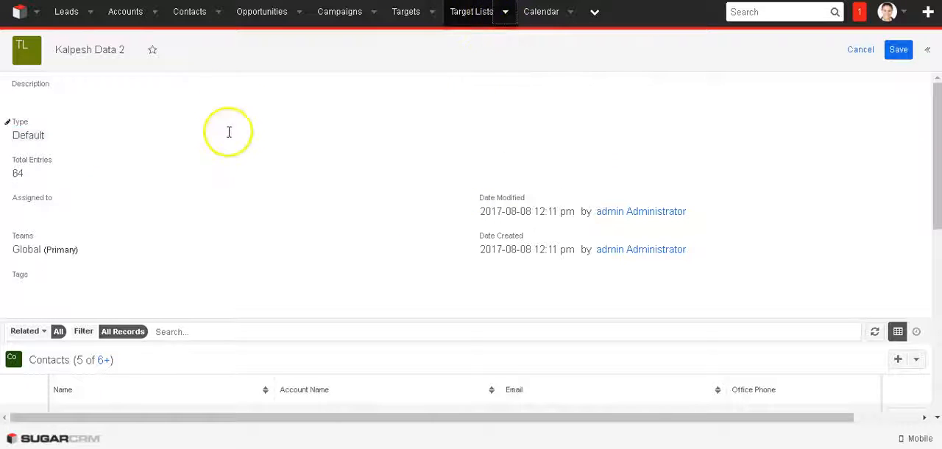
click(374, 11)
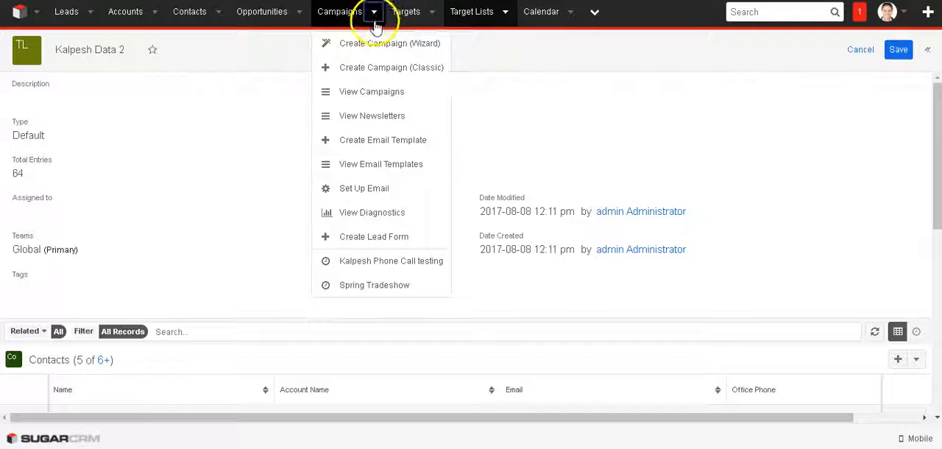
click(378, 265)
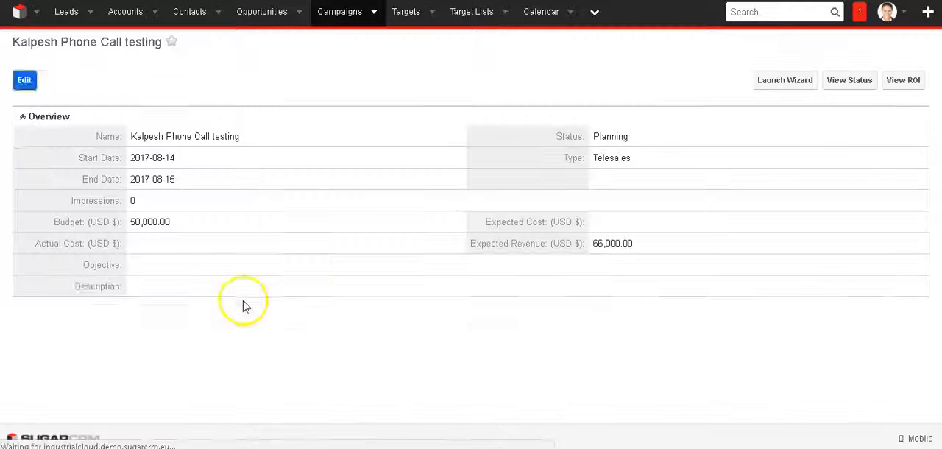
Open the Phone2 campaign from the campaign list, set its status to Active and save it.
click(368, 18)
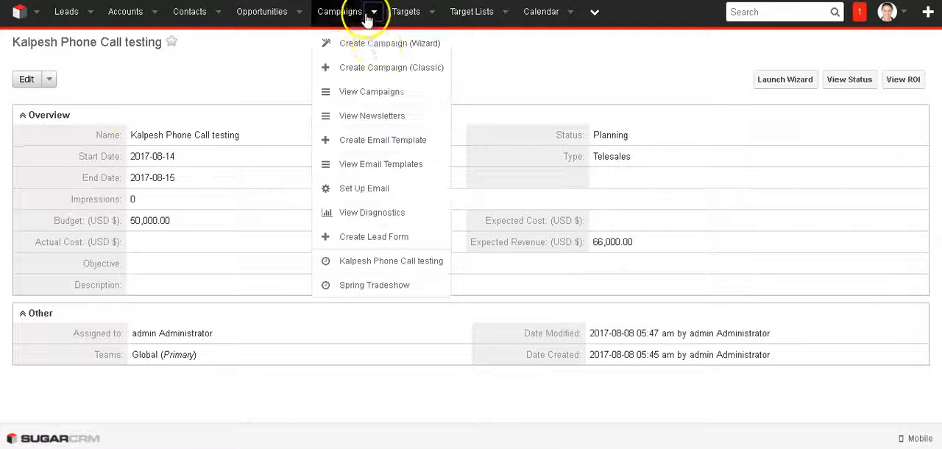
click(370, 95)
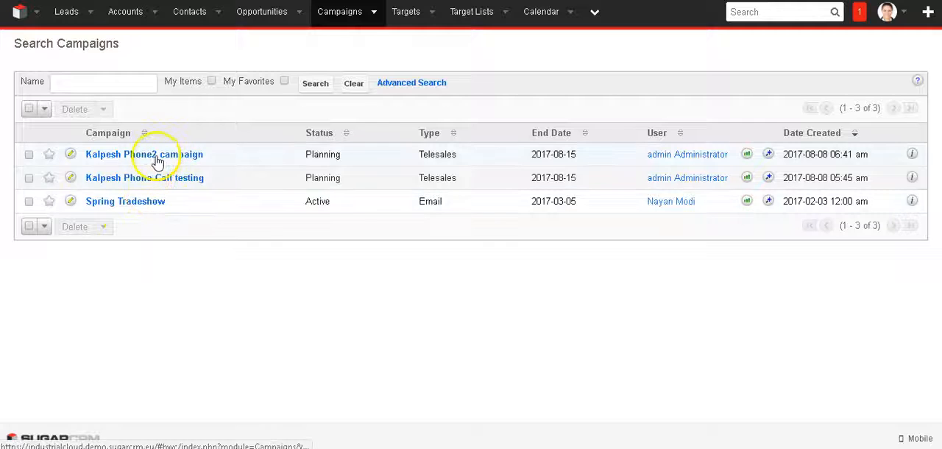
click(156, 157)
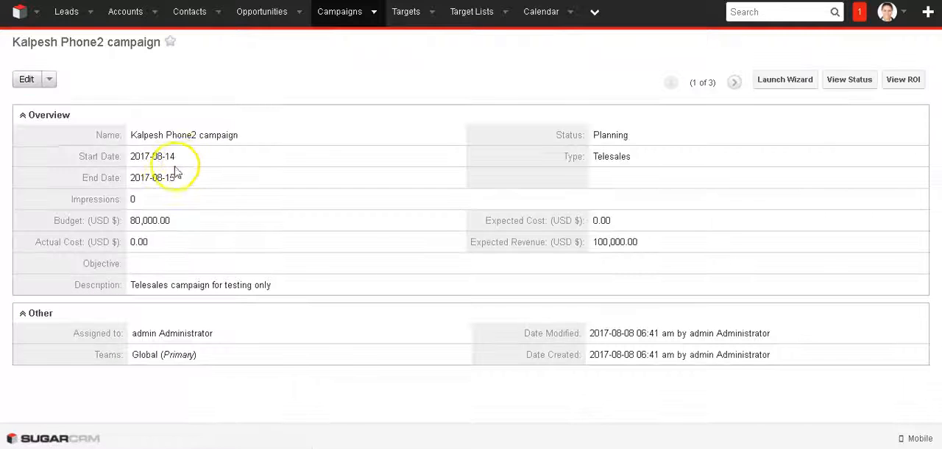
click(26, 80)
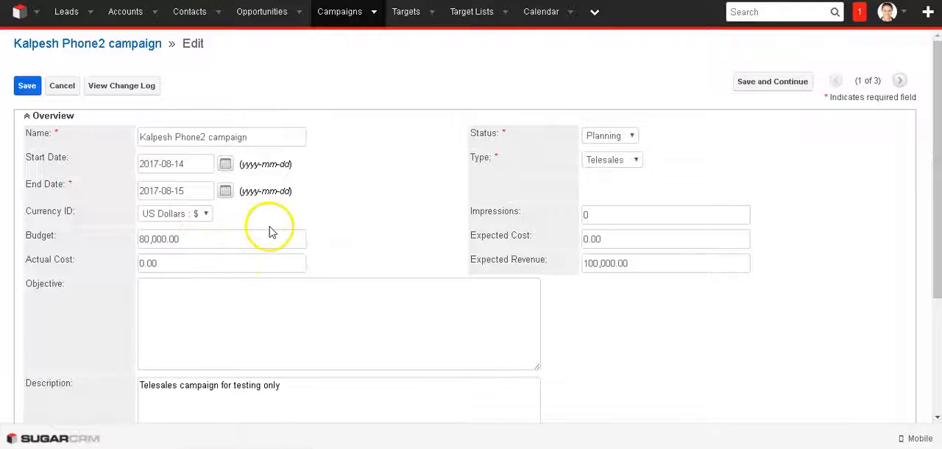
click(621, 140)
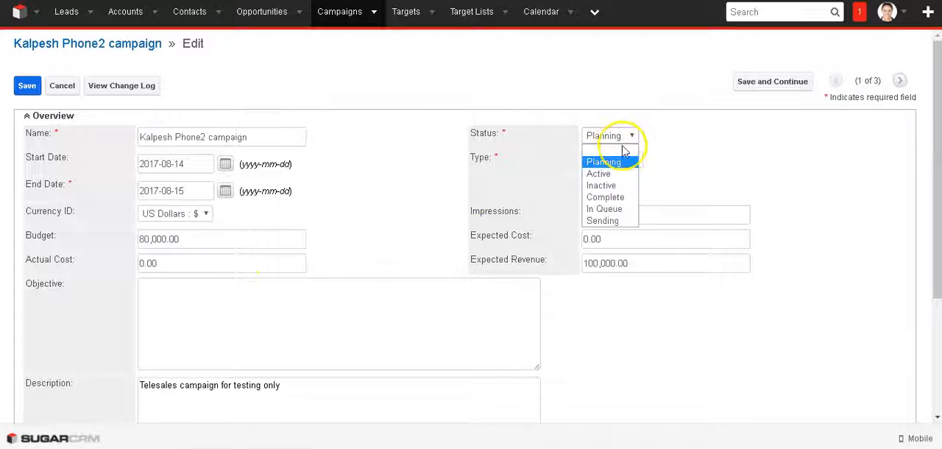
click(602, 174)
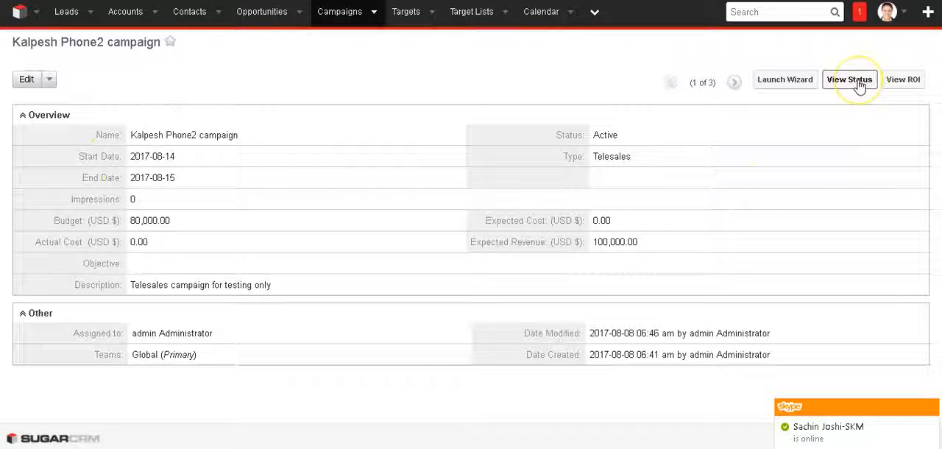
Open the Data 2 target list record from the list of target lists.
click(373, 13)
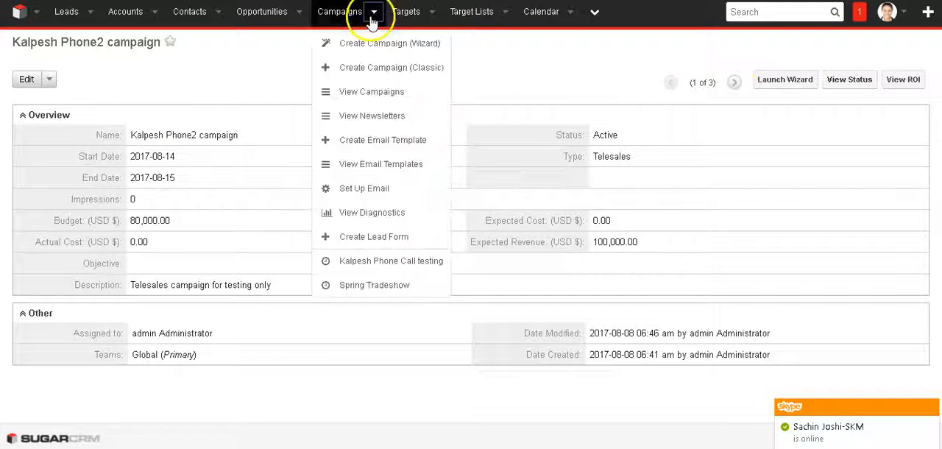
click(475, 13)
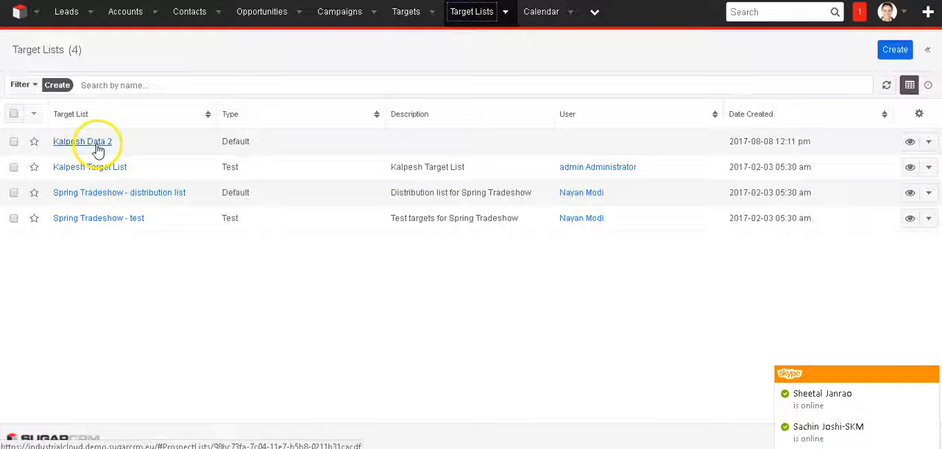
click(94, 150)
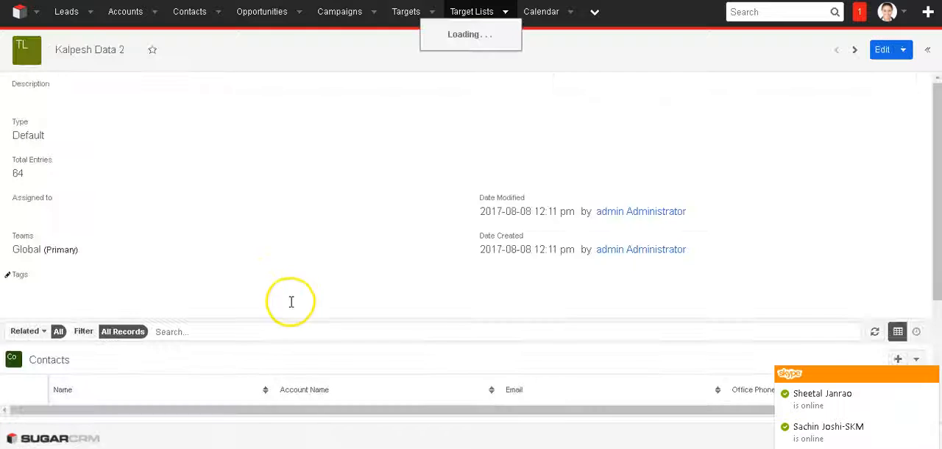
click(506, 13)
click(82, 43)
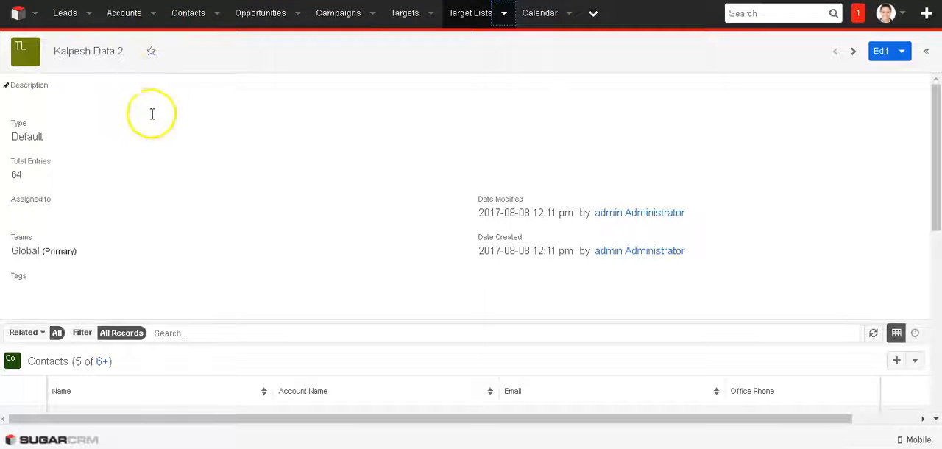
Return to the list of target lists, select the Data 2 list, and view the bulk and single-record actions.
click(471, 13)
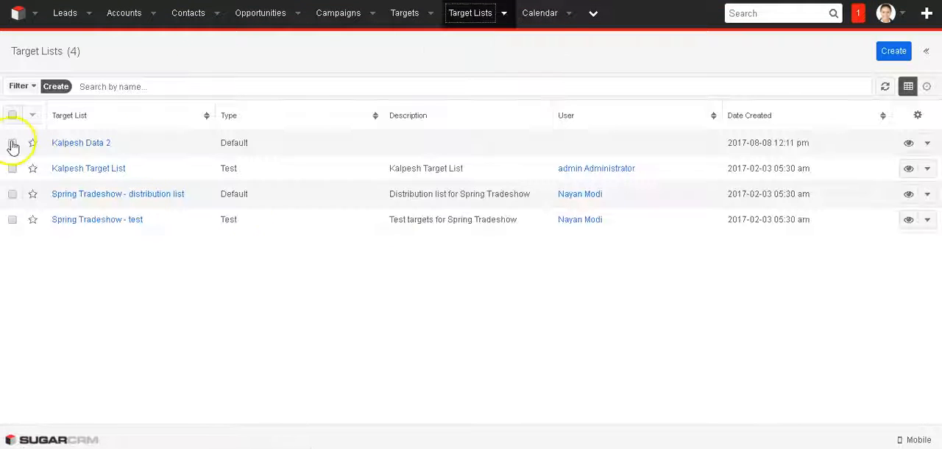
click(32, 115)
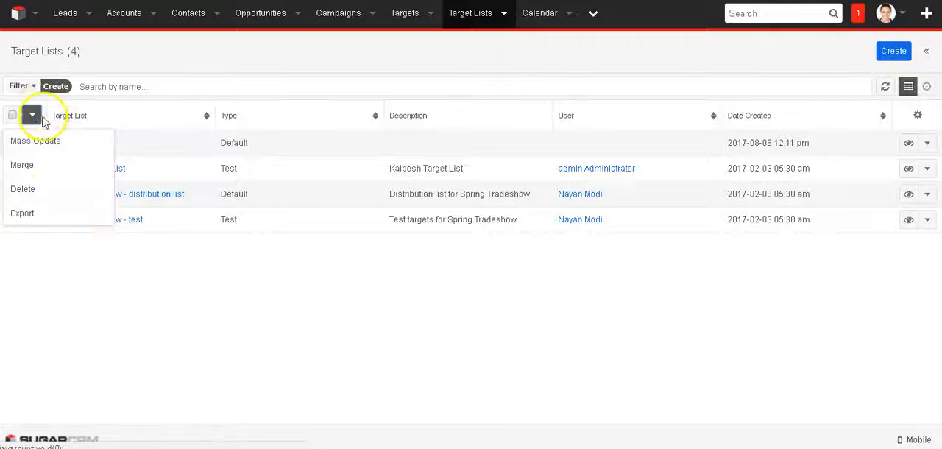
click(33, 118)
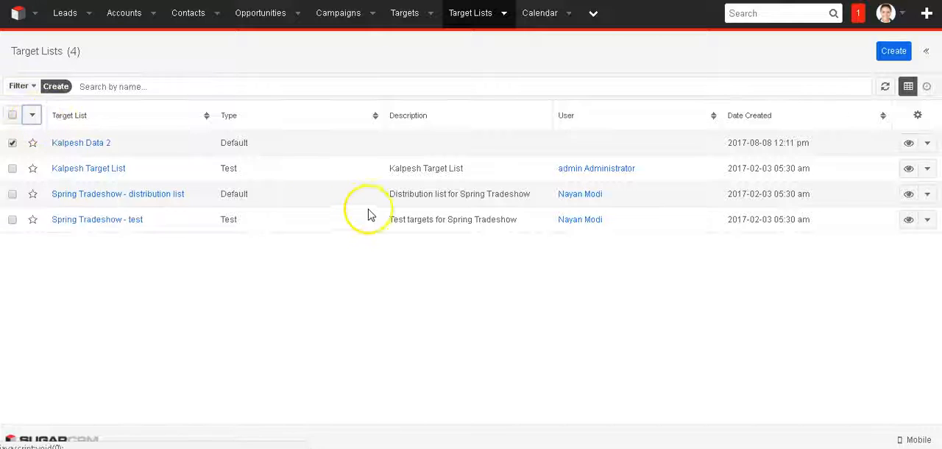
click(928, 145)
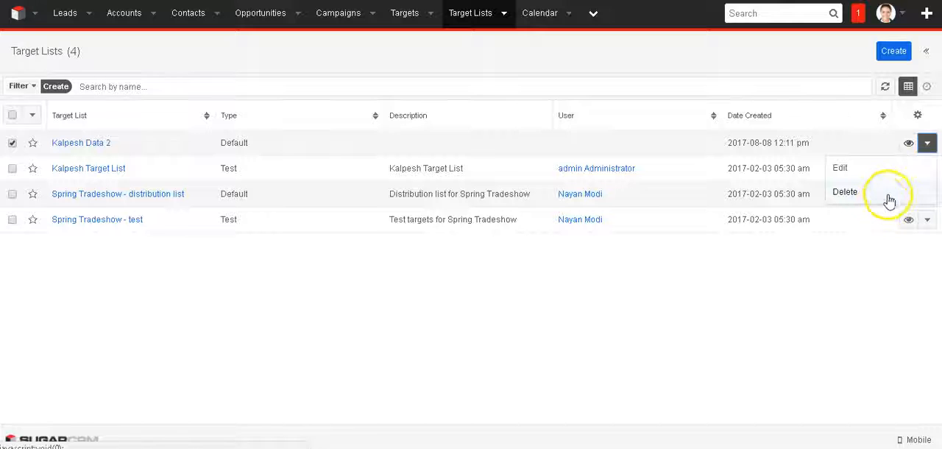
Open the Data 2 target list again and examine the phone numbers and e-mails of its linked contacts and leads.
click(927, 142)
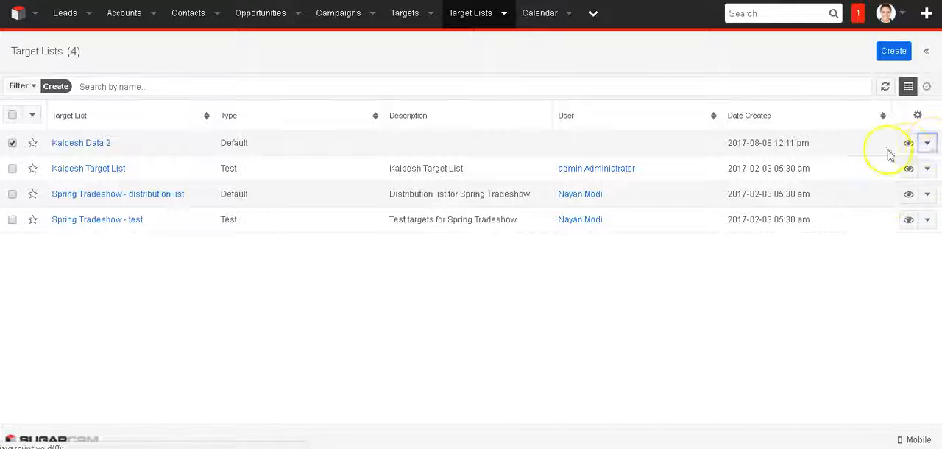
click(92, 144)
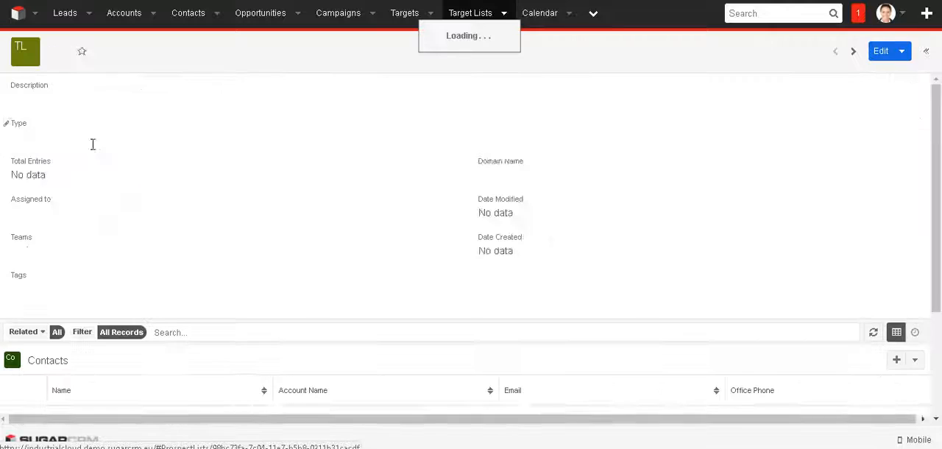
scroll(692, 331, down, 5)
scroll(692, 332, up, 5)
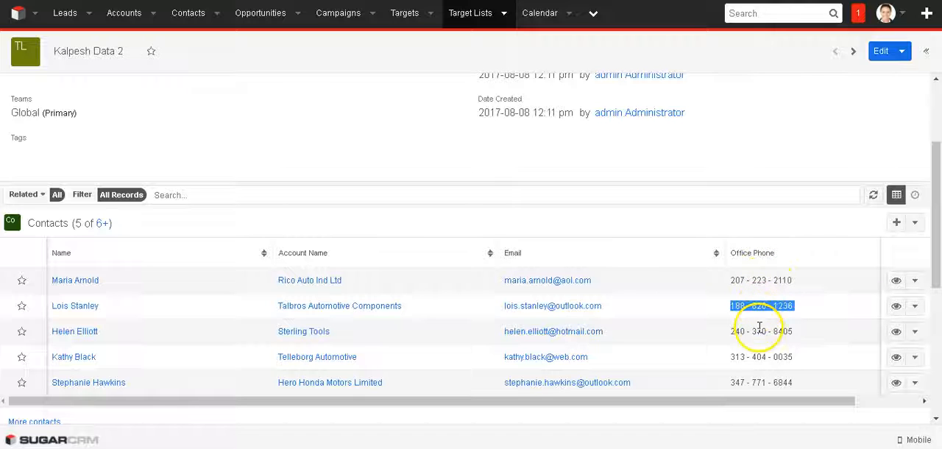
scroll(752, 329, down, 2)
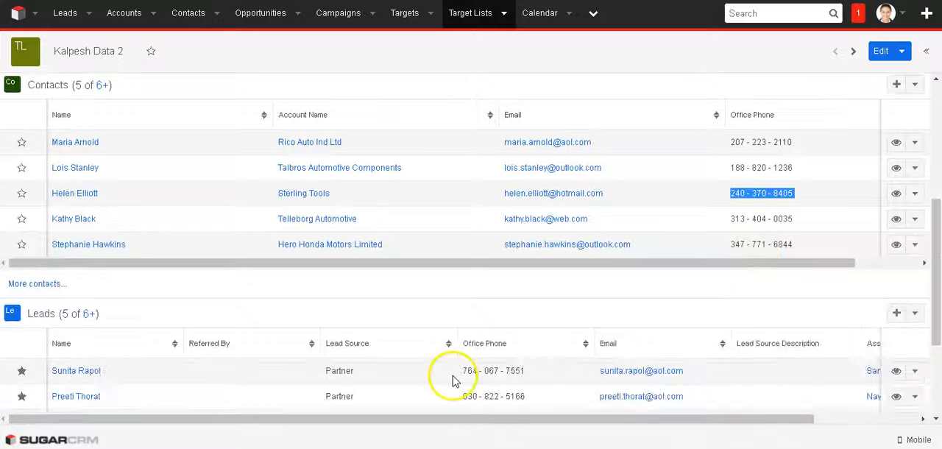
scroll(573, 343, down, 1)
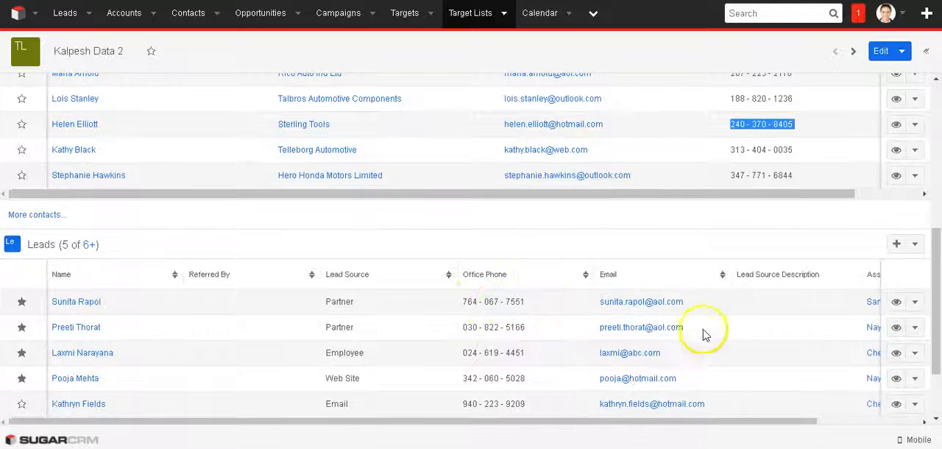
View the record actions available for the first linked contact in the Data 2 target list.
scroll(892, 318, up, 1)
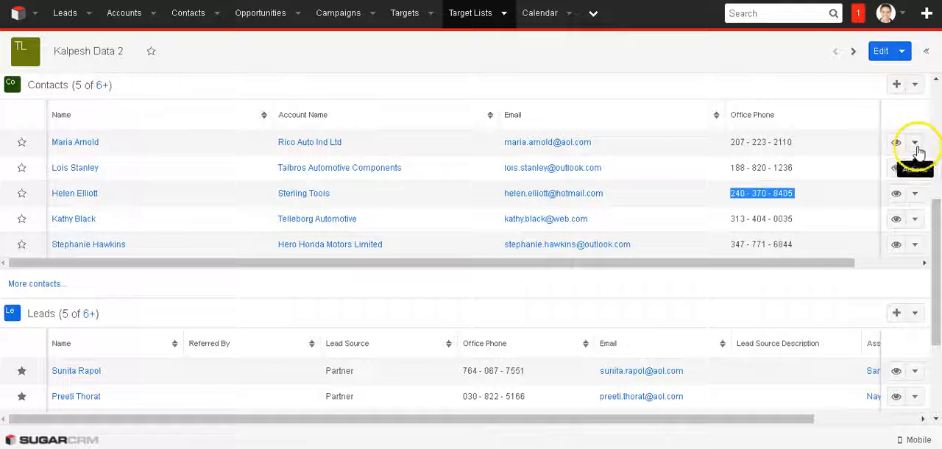
click(915, 143)
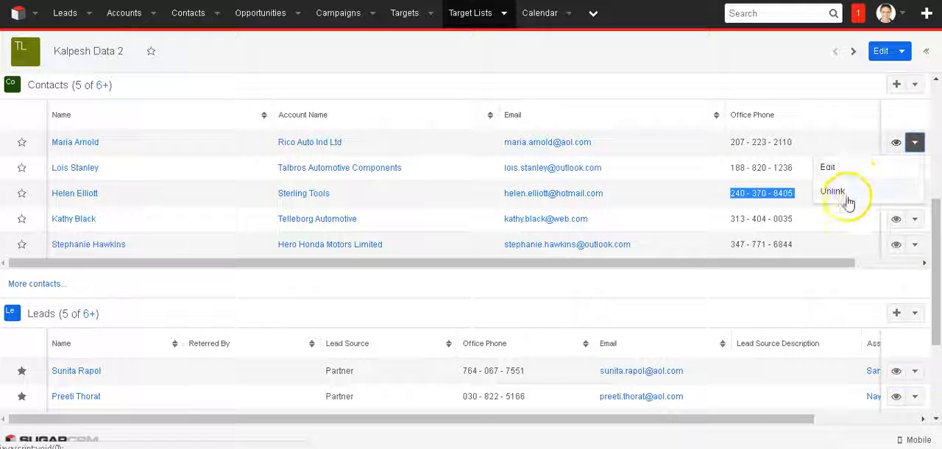
click(917, 142)
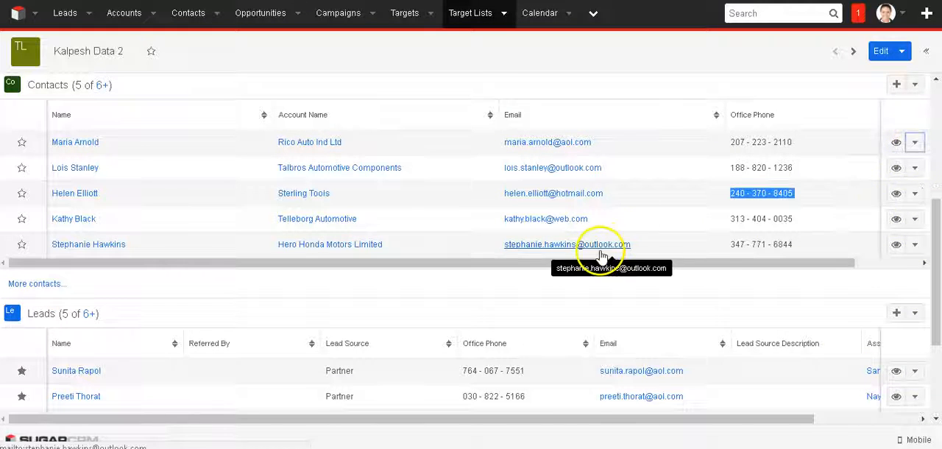
Review the Data 2 target list's linked contacts, leads and general record details, including its type and total entries.
scroll(471, 262, up, 3)
scroll(343, 300, down, 1)
scroll(341, 300, down, 3)
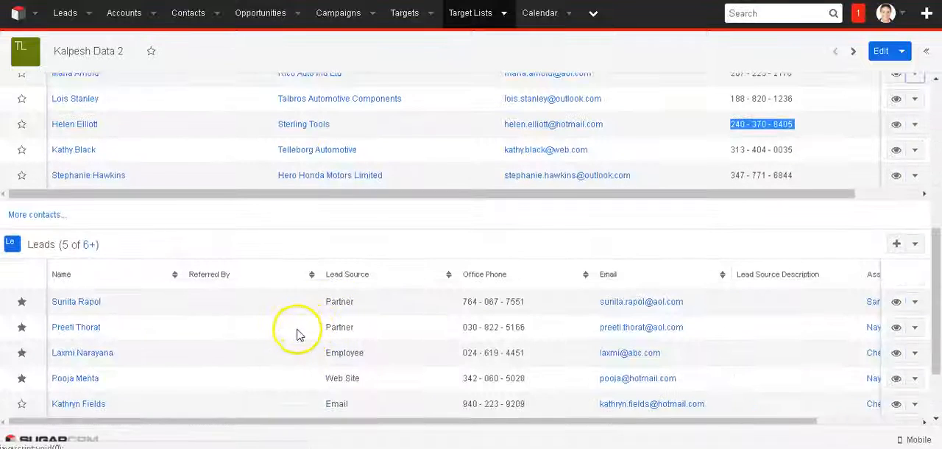
scroll(297, 334, up, 5)
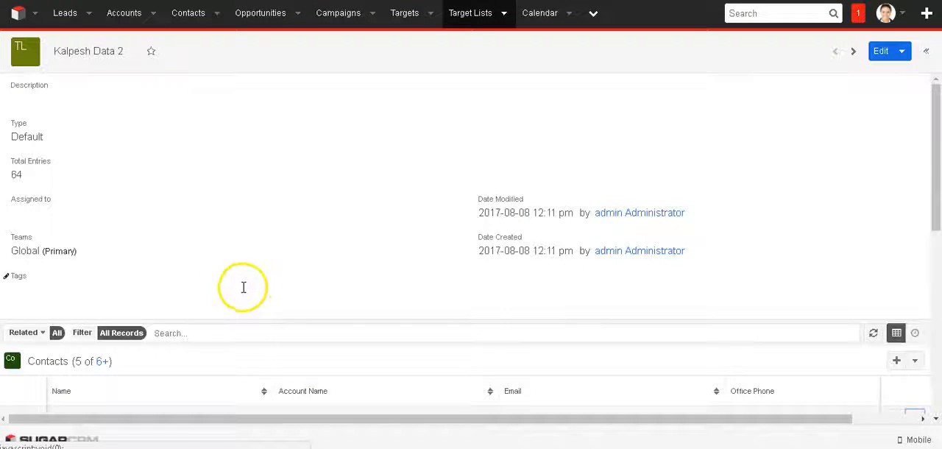
scroll(244, 287, down, 3)
scroll(239, 239, up, 3)
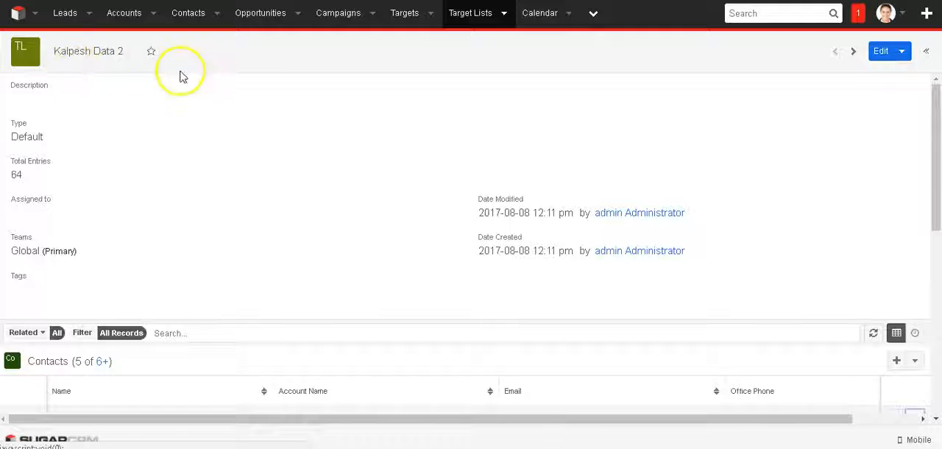
scroll(171, 223, down, 6)
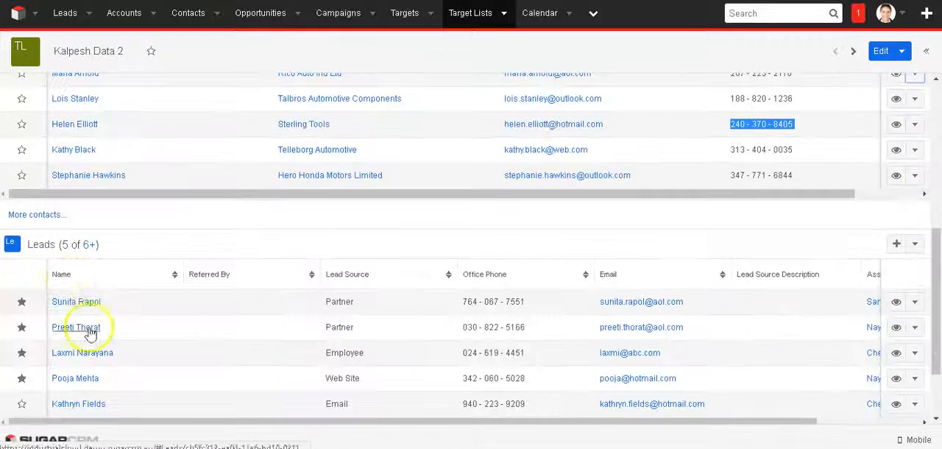
scroll(210, 358, up, 5)
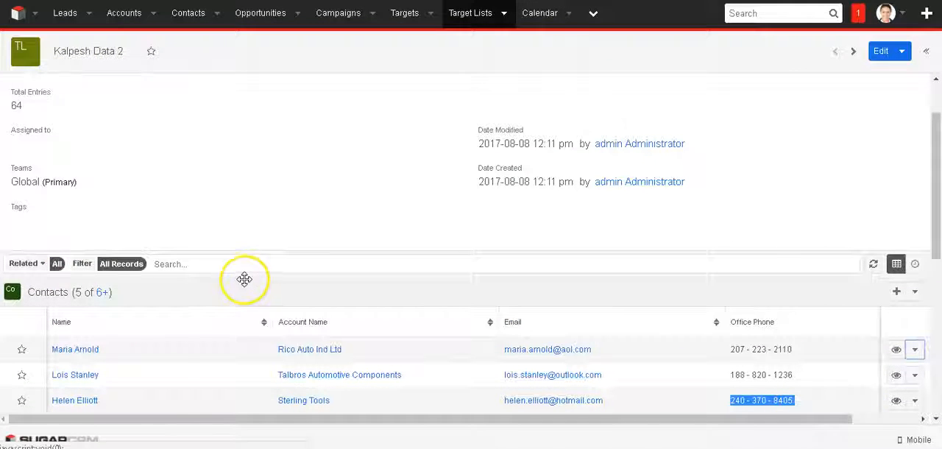
scroll(234, 261, up, 1)
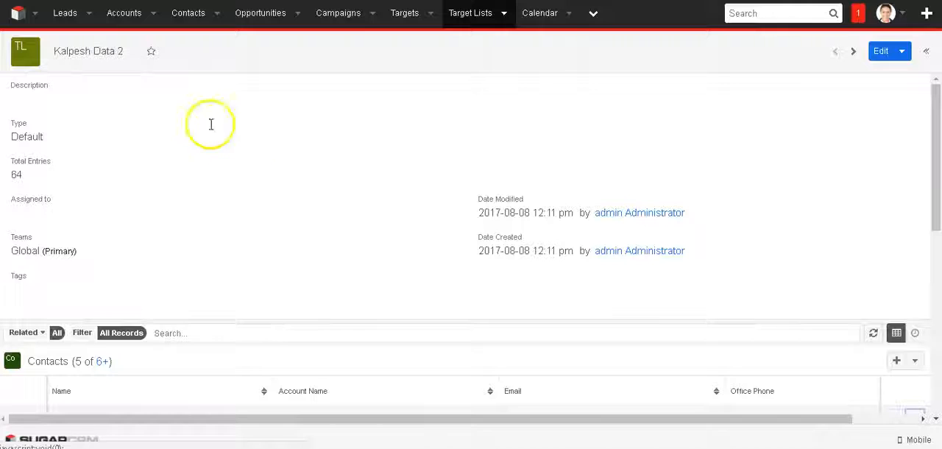